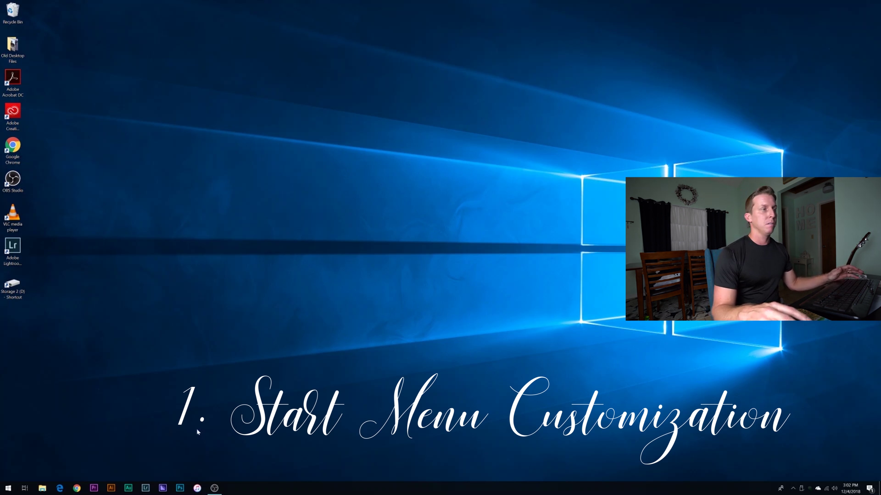
# Pin Adobe Lightroom Classic CC and Adobe Photoshop CC 2018 to Start as tiles
pyautogui.click(7, 490)
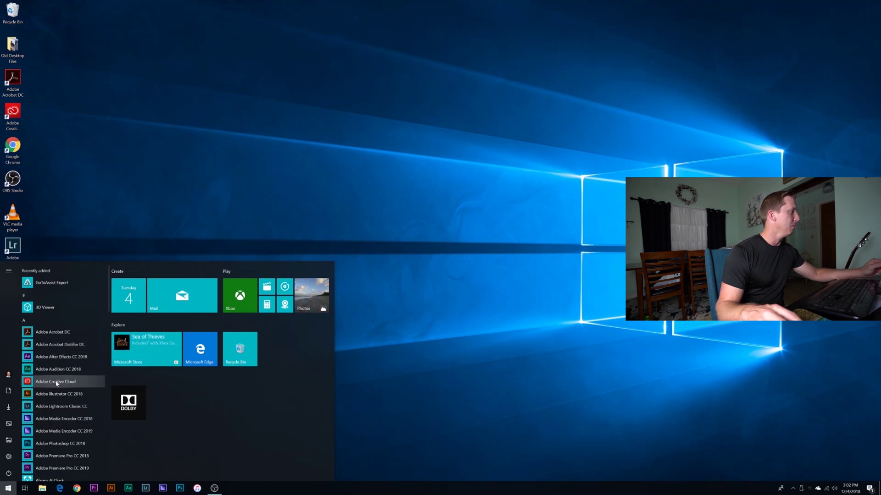
pyautogui.rightClick(55, 407)
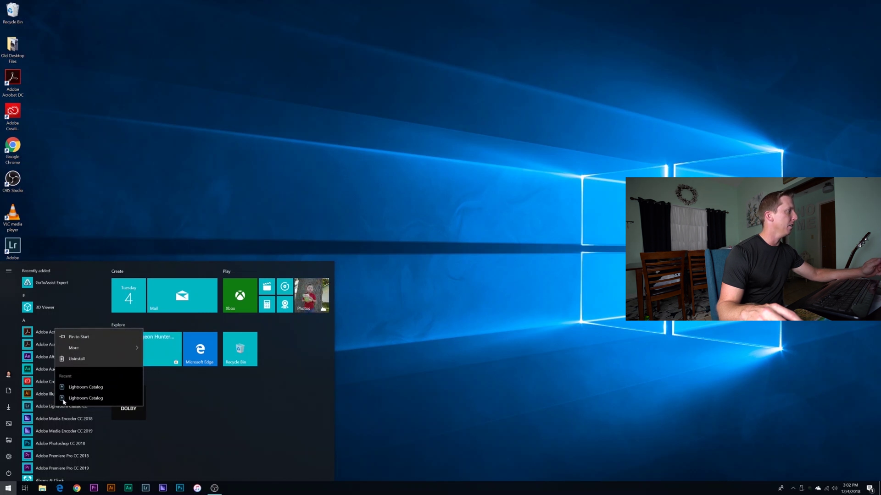
pyautogui.click(92, 340)
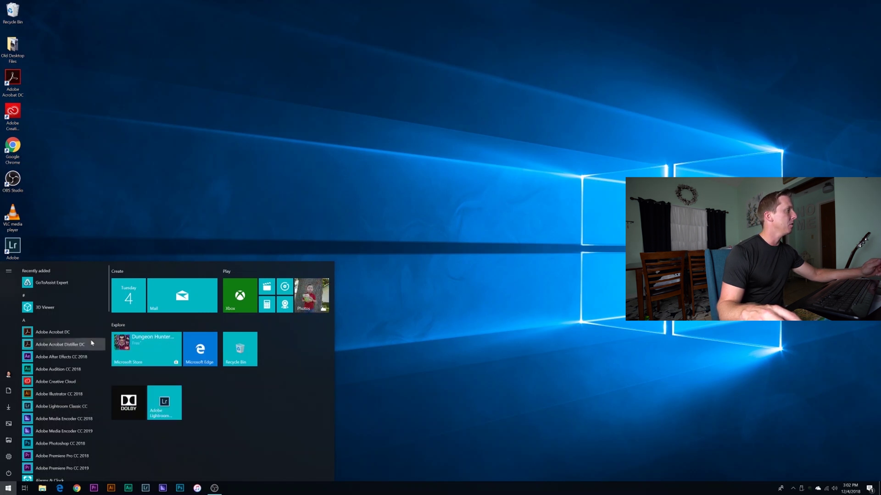
pyautogui.rightClick(54, 443)
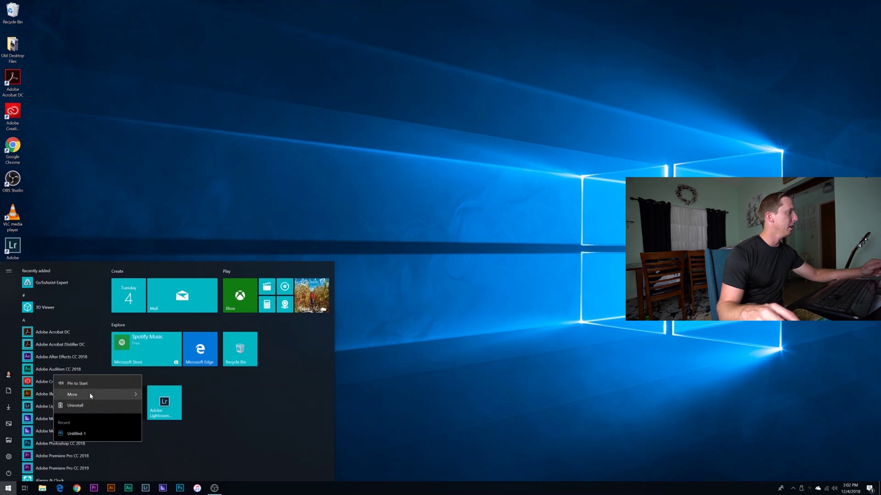
pyautogui.click(91, 383)
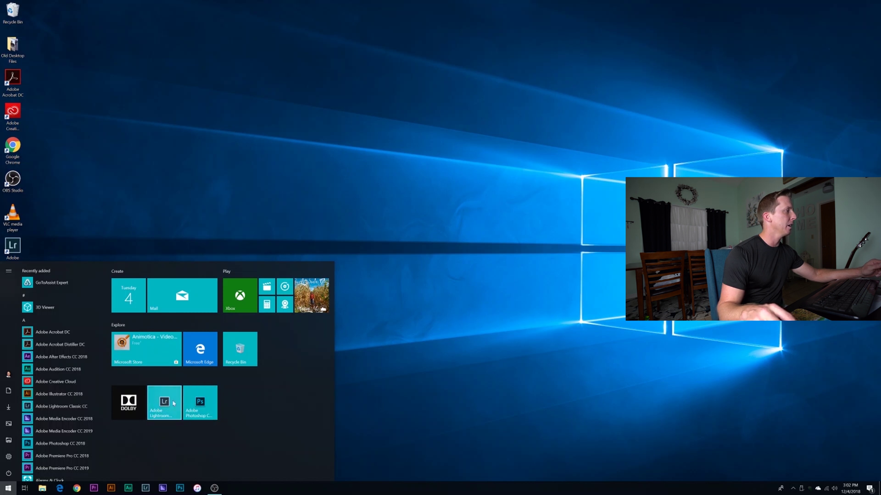
# Rearrange the new tiles so Lightroom sits left of Photoshop
pyautogui.moveTo(164, 406); pyautogui.dragTo(256, 402)
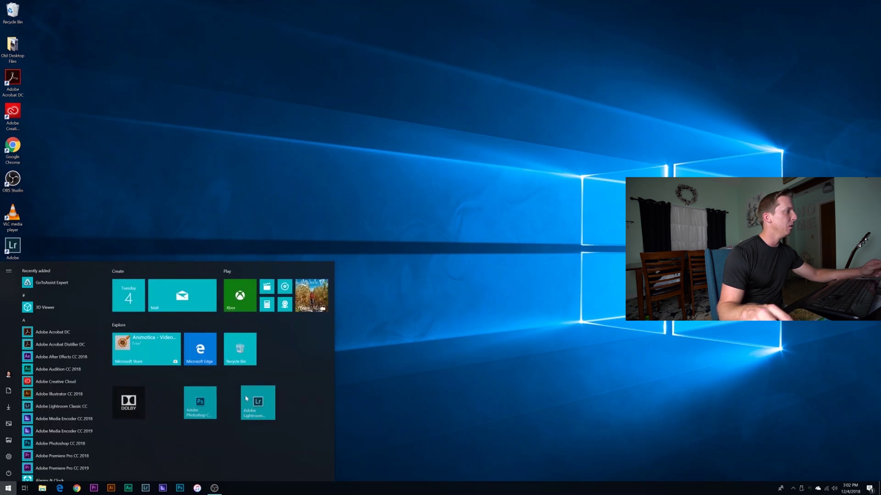
pyautogui.moveTo(199, 402); pyautogui.dragTo(278, 415)
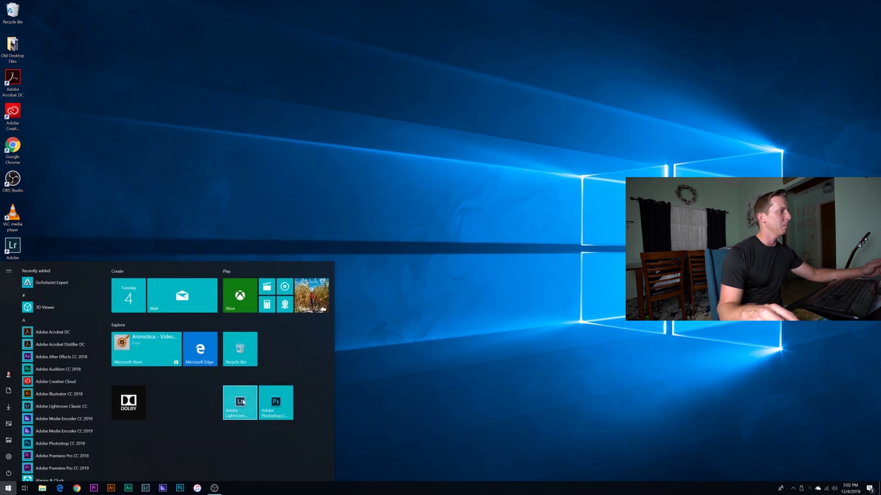
pyautogui.moveTo(233, 383)
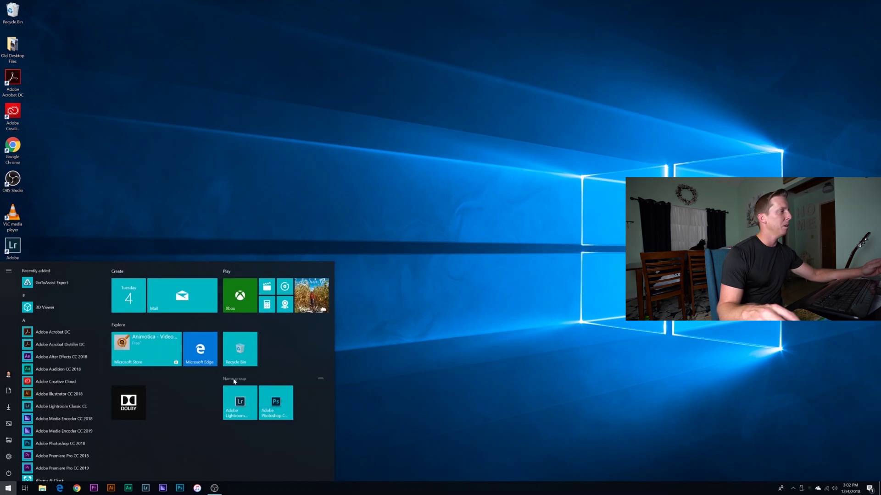
# Name the new tile group 'Adobe'
pyautogui.click(235, 379)
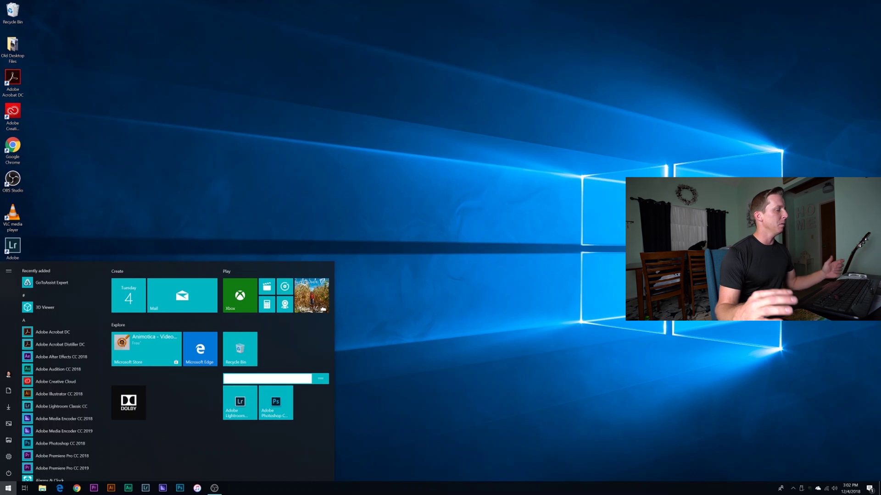
pyautogui.write('Adobe')
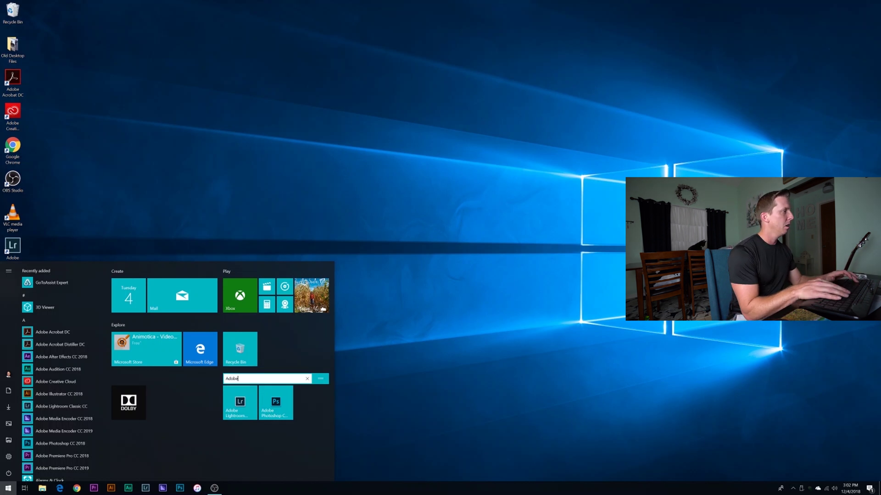
pyautogui.press('Return')
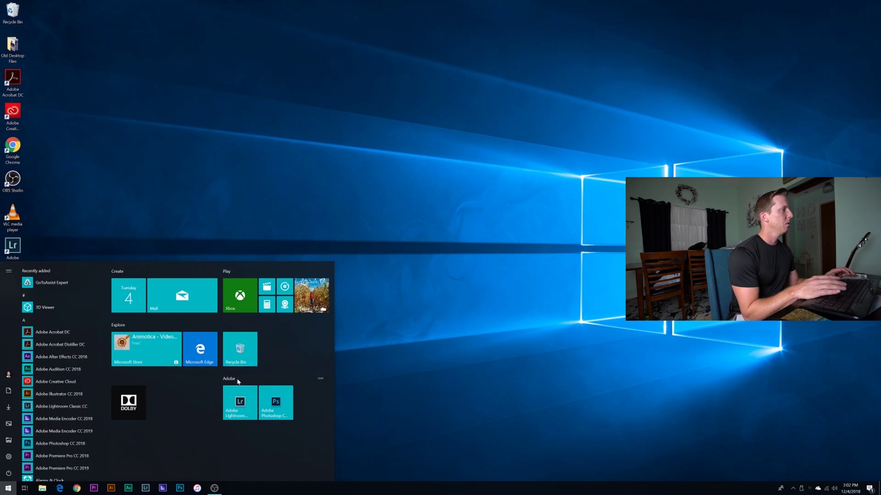
# Resize the Lightroom and Photoshop tiles to Small and place Photoshop beside Lightroom
pyautogui.rightClick(243, 404)
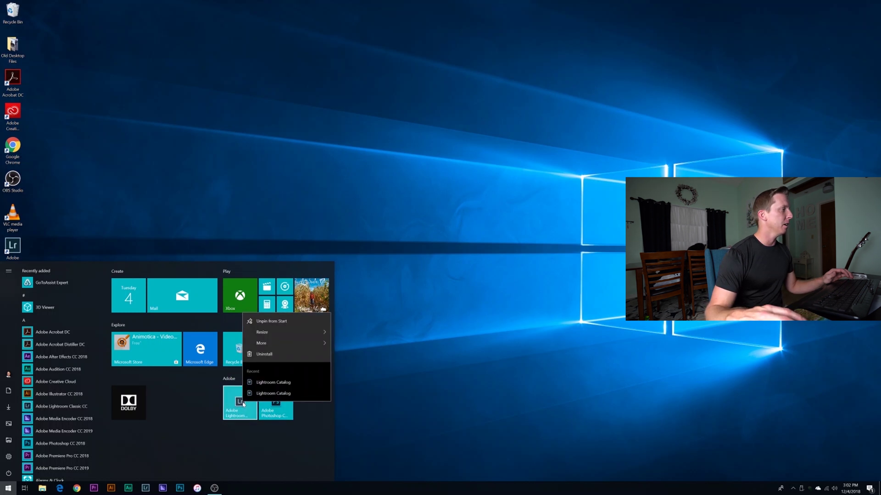
pyautogui.moveTo(277, 337)
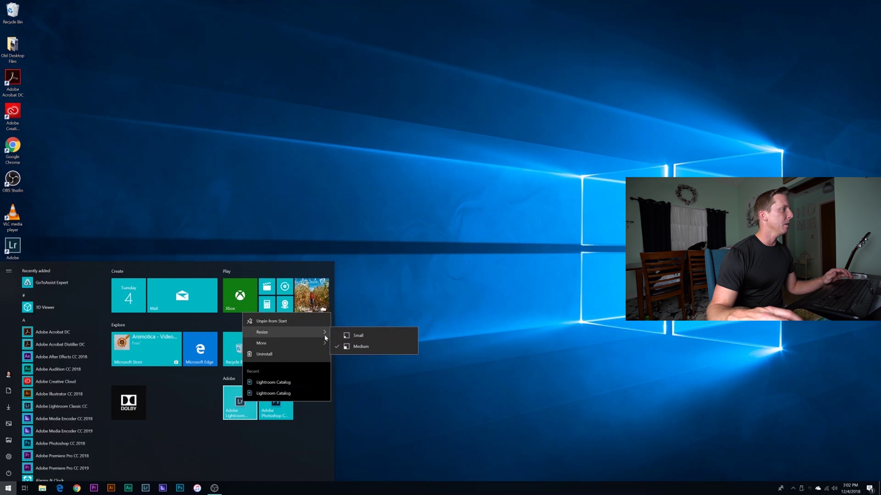
pyautogui.click(346, 336)
pyautogui.rightClick(283, 400)
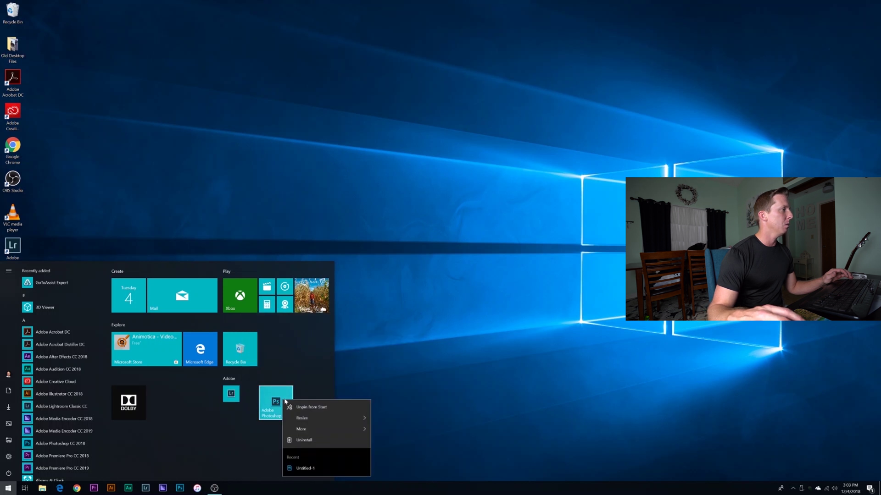
pyautogui.moveTo(312, 424)
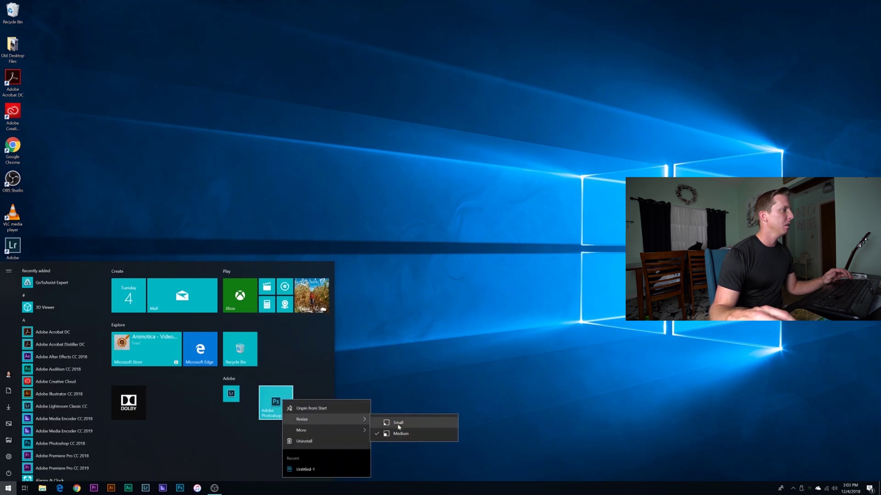
pyautogui.click(393, 421)
pyautogui.moveTo(260, 393); pyautogui.dragTo(244, 395)
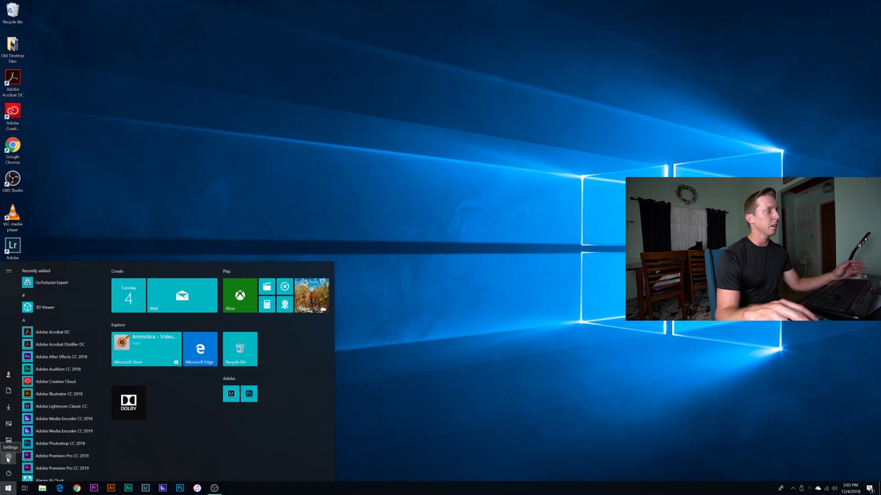
# Go to Settings > Personalization > Start > Choose which folders appear on Start
pyautogui.click(9, 458)
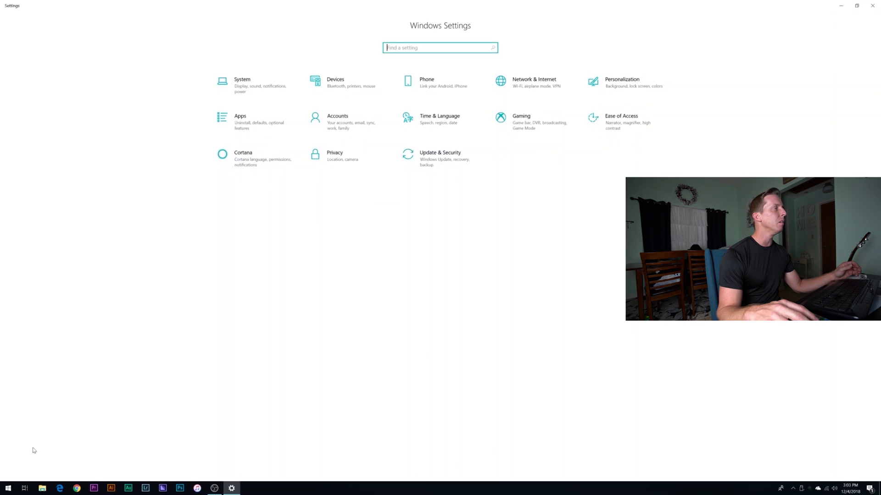
pyautogui.click(616, 88)
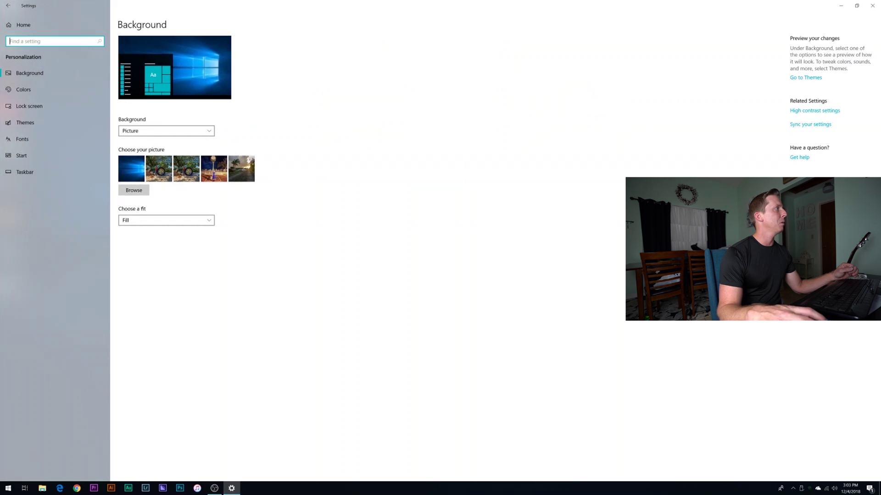
pyautogui.click(17, 157)
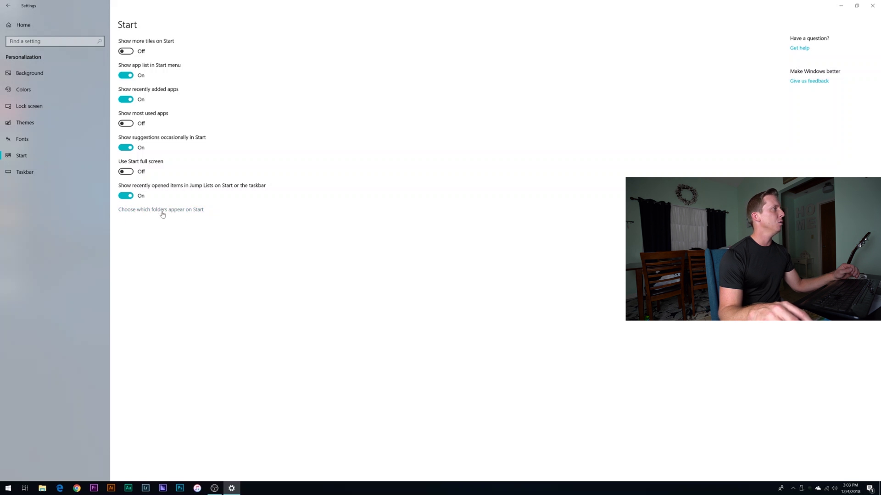
pyautogui.click(179, 211)
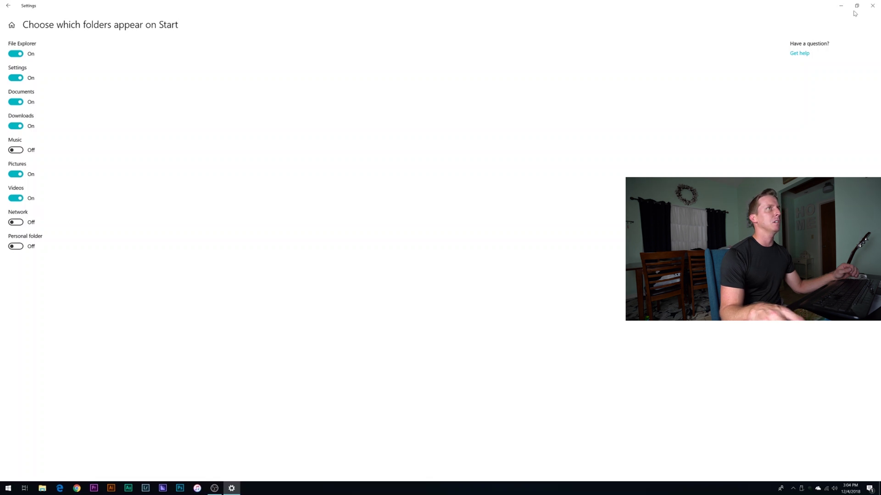
# Close Settings, open the Videos folder from Start, then close that Explorer window
pyautogui.click(873, 5)
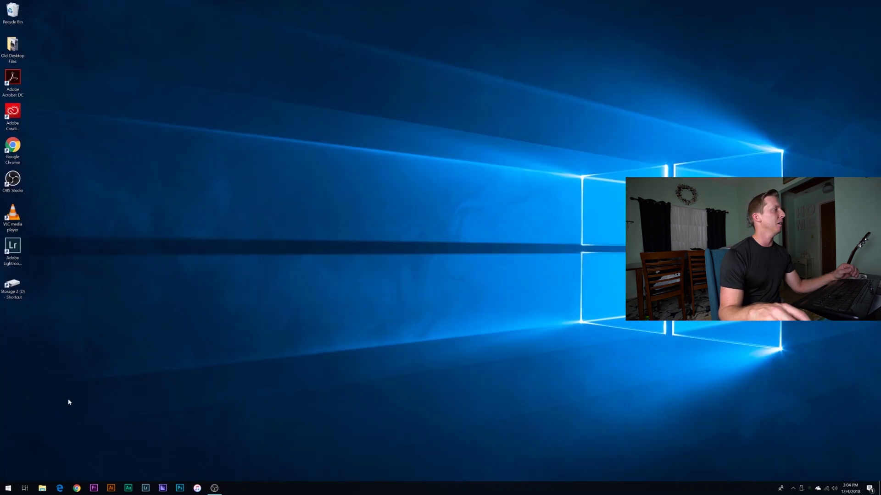
pyautogui.click(8, 489)
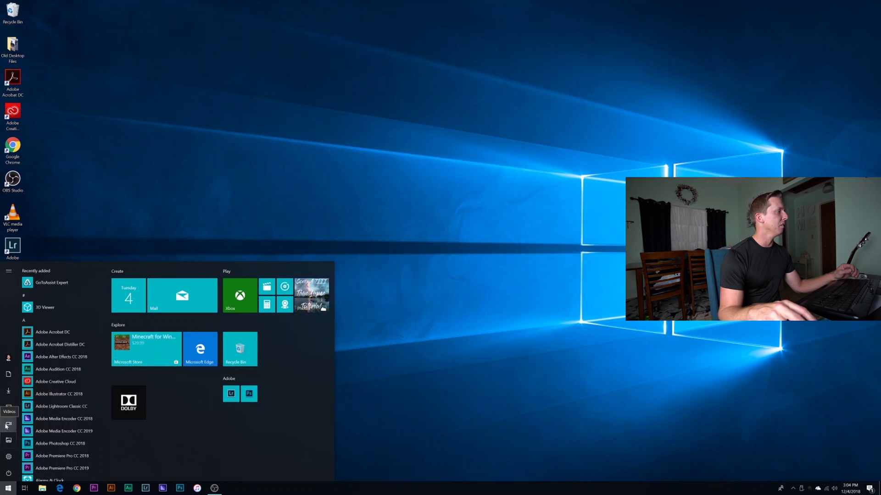
pyautogui.click(8, 425)
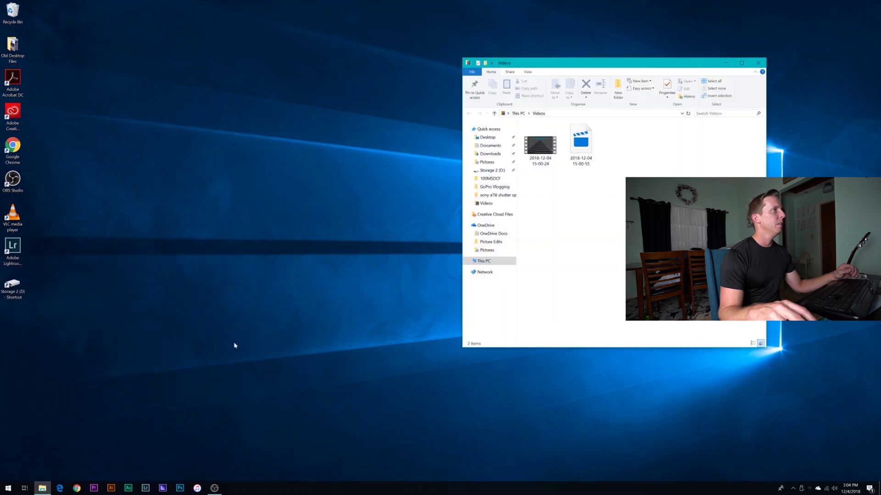
pyautogui.click(757, 63)
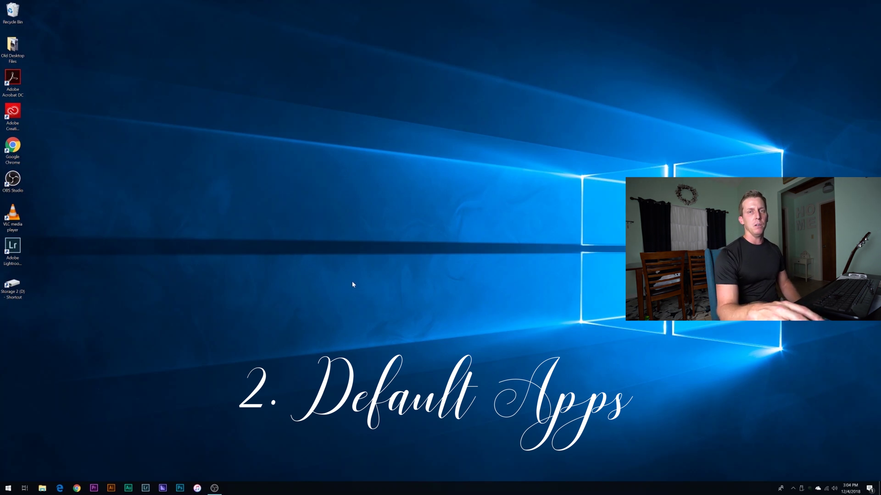
# Launch Edge, then open Windows Settings from the Start menu
pyautogui.click(60, 487)
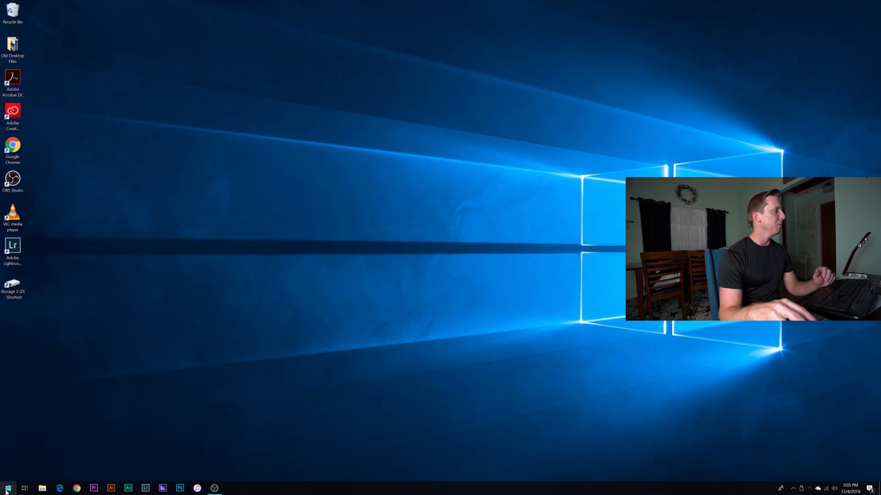
pyautogui.click(8, 489)
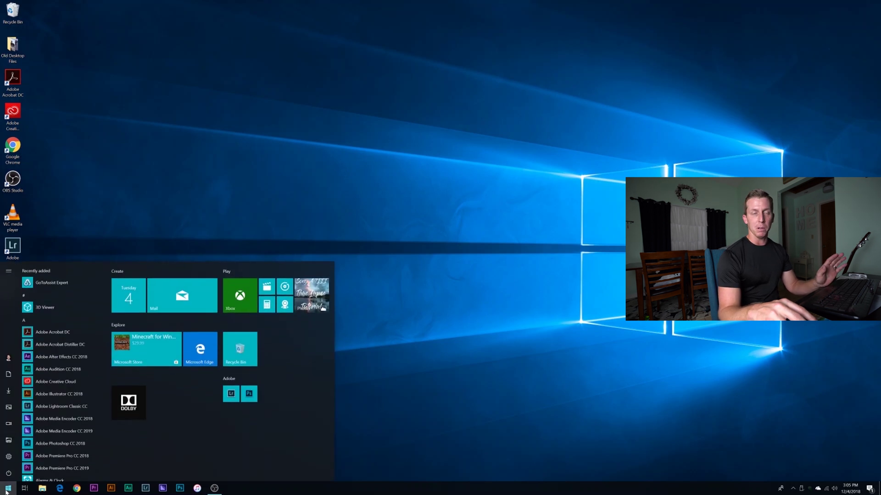
pyautogui.click(8, 456)
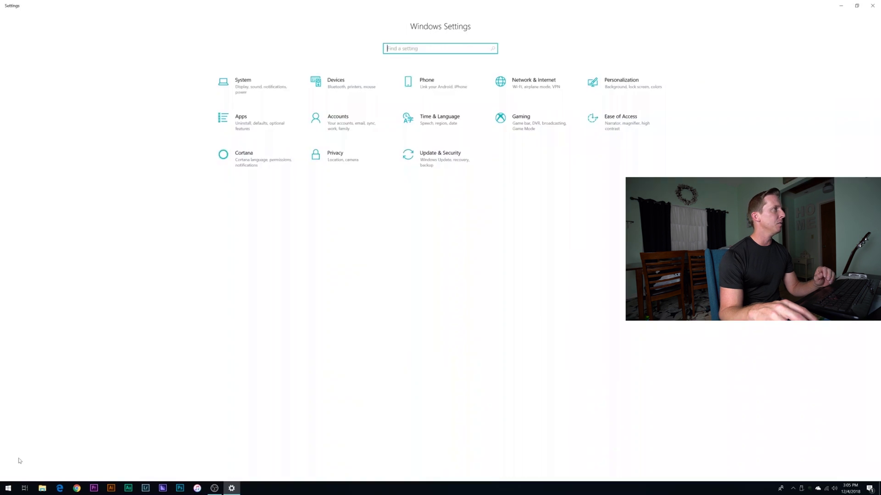
# Reach Settings > Apps > Default apps, then reopen it via a 'default' Start search
pyautogui.click(233, 122)
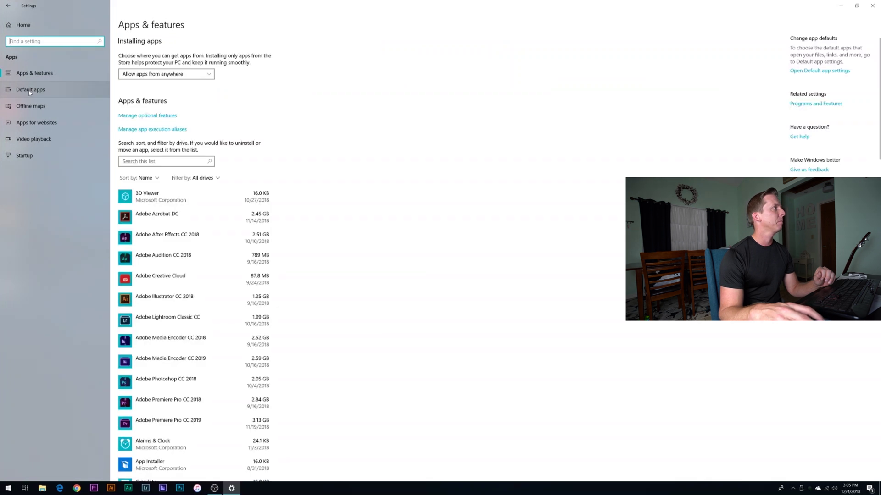
pyautogui.click(30, 91)
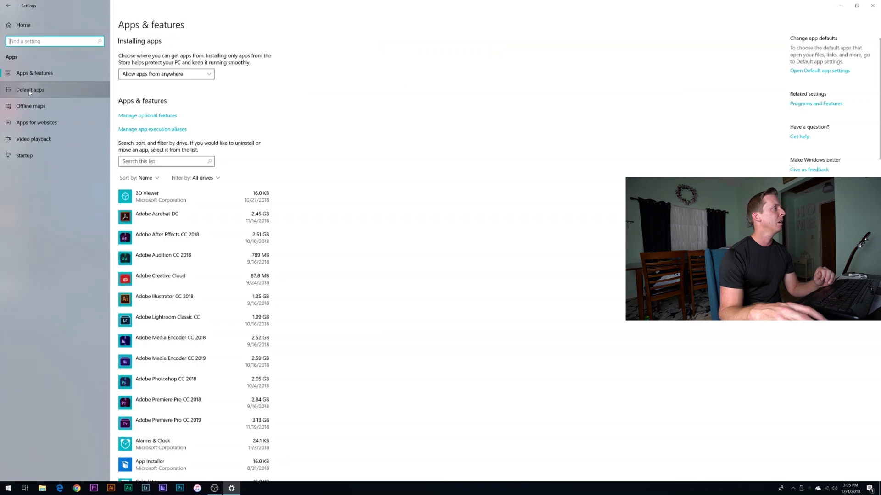
pyautogui.click(871, 8)
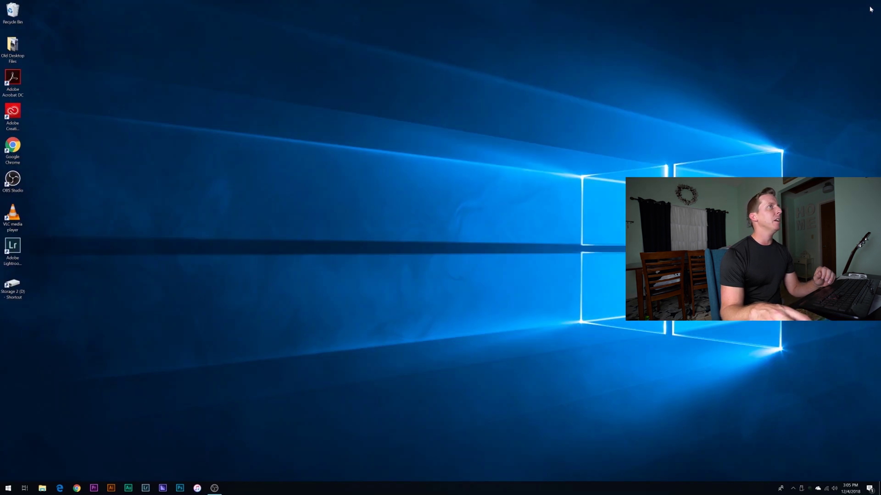
pyautogui.click(3, 488)
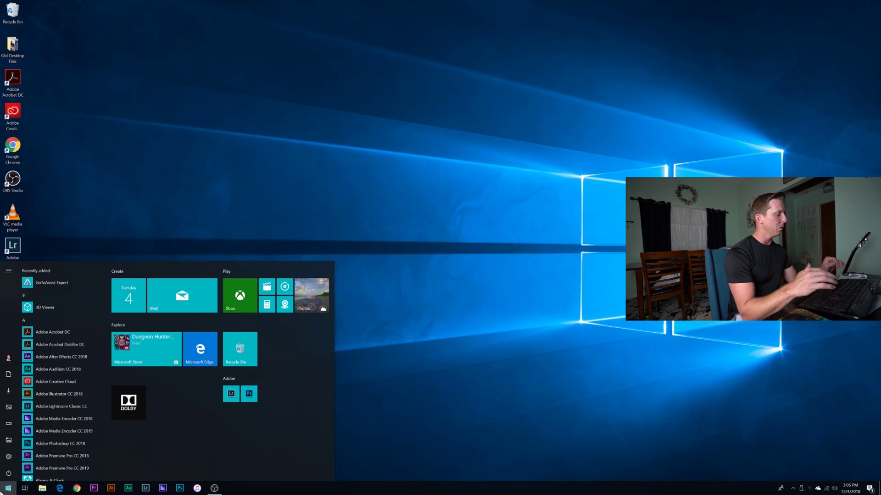
pyautogui.write('default')
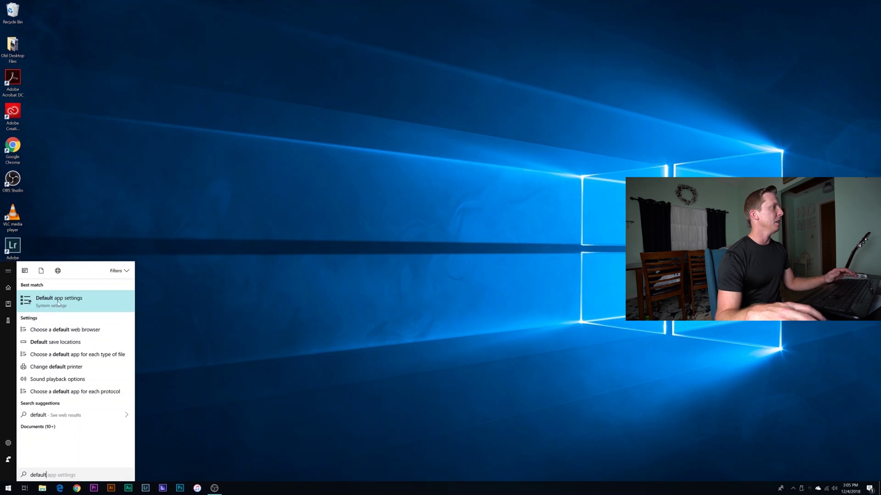
pyautogui.click(58, 303)
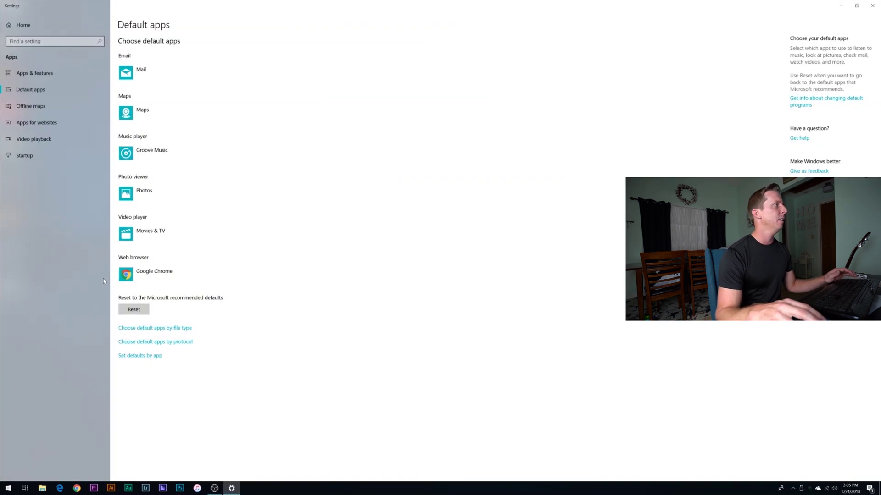
# Review the Email and Web browser choices, keeping Mail and Google Chrome as defaults
pyautogui.click(135, 71)
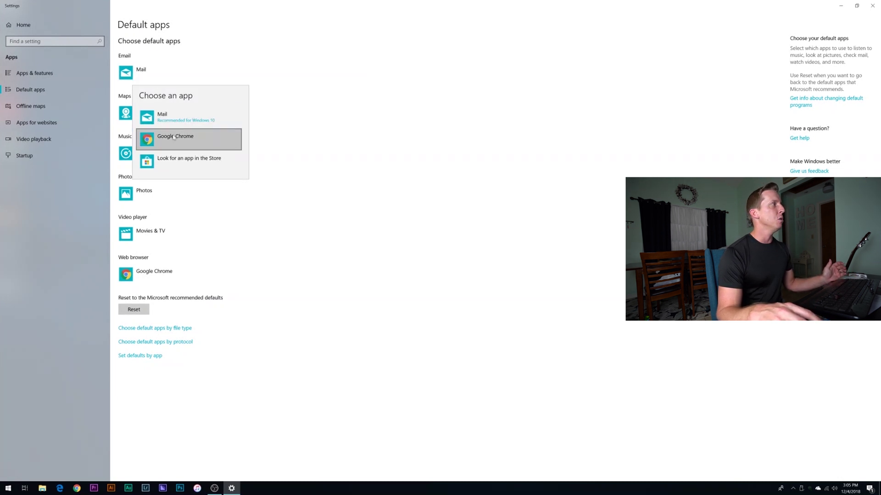
pyautogui.click(354, 139)
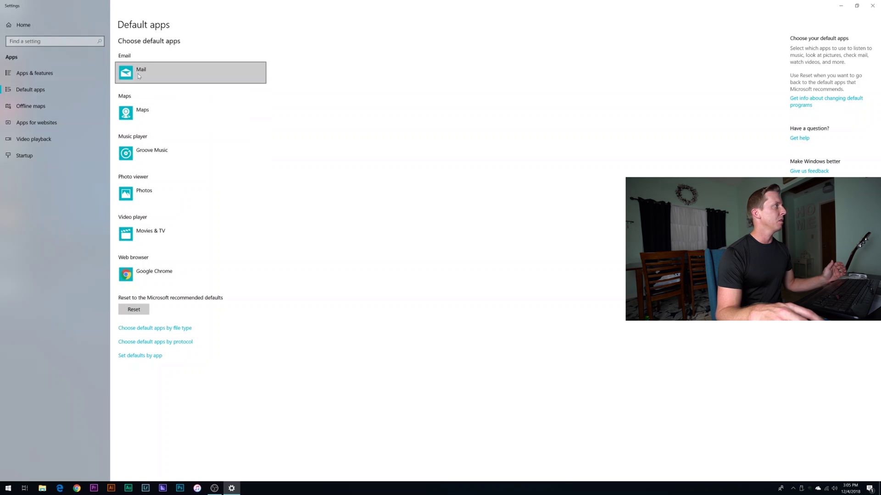
pyautogui.click(149, 276)
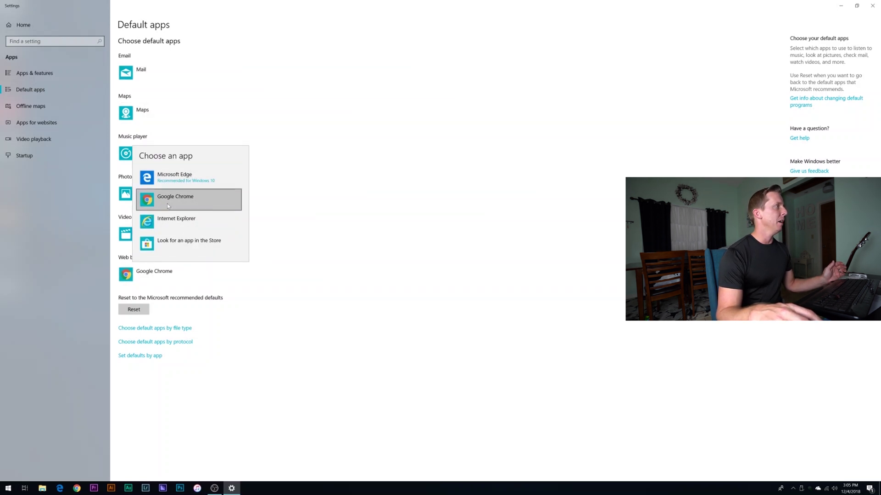
pyautogui.click(373, 309)
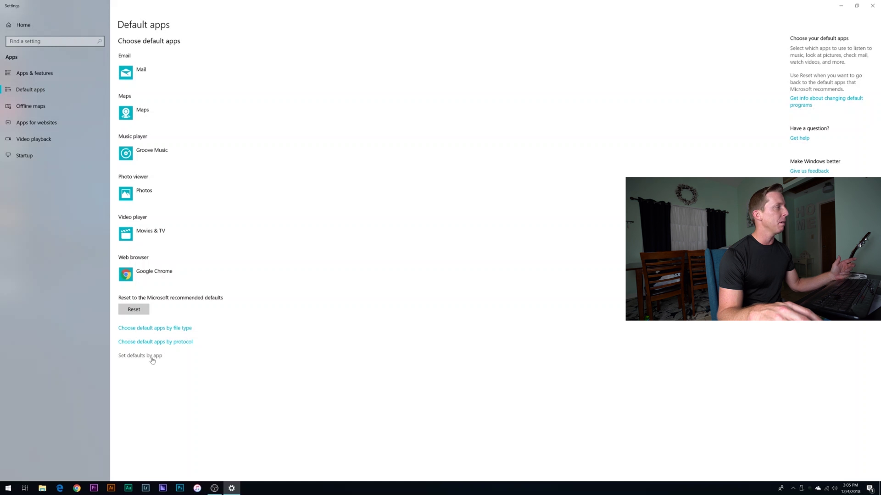
# In Set defaults by app, switch Acrobat DC's .pdf default to Edge, then restore Adobe Acrobat DC
pyautogui.click(131, 357)
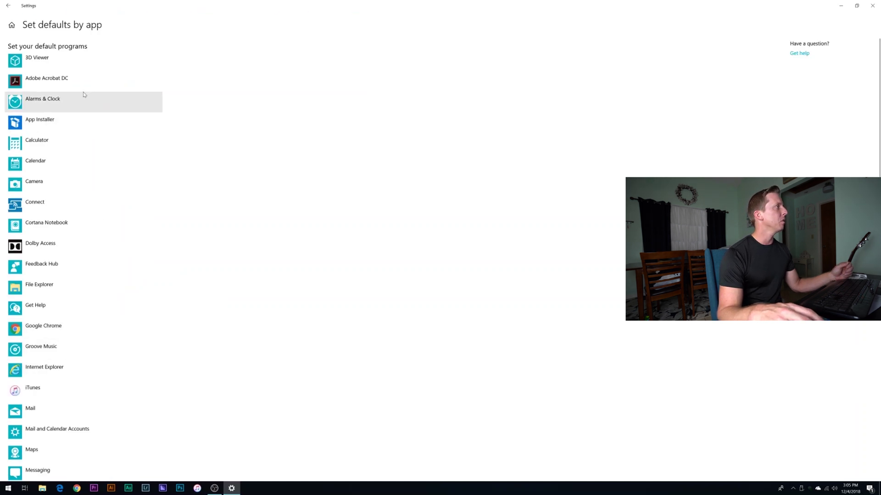
pyautogui.click(33, 83)
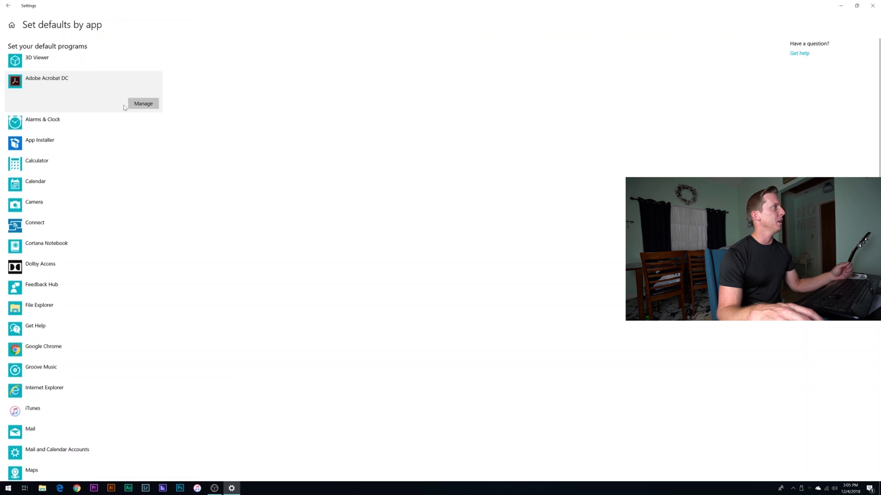
pyautogui.click(140, 105)
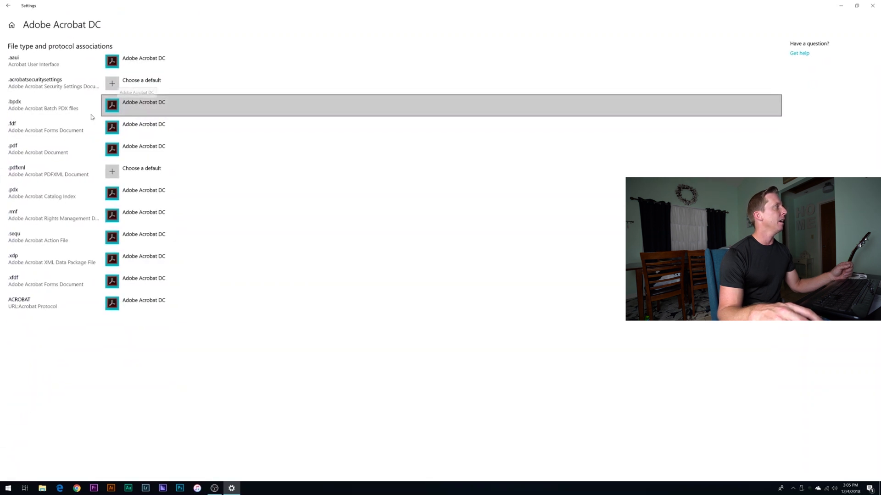
pyautogui.click(126, 148)
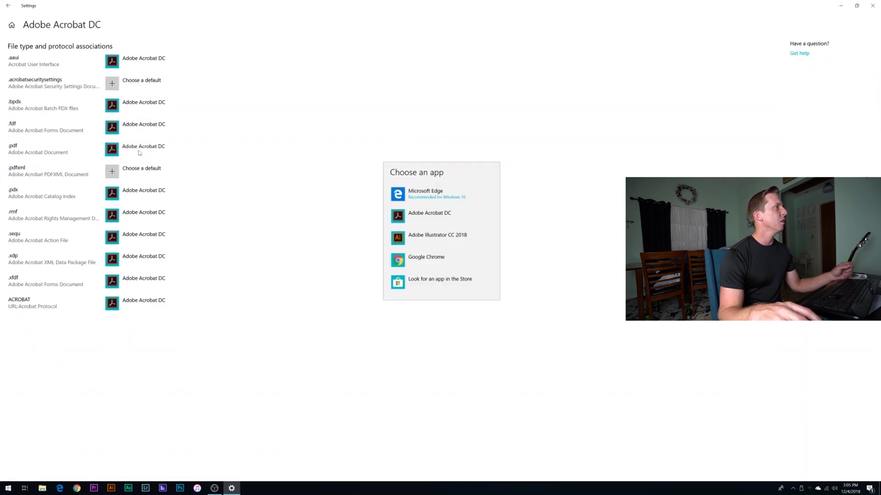
pyautogui.click(412, 193)
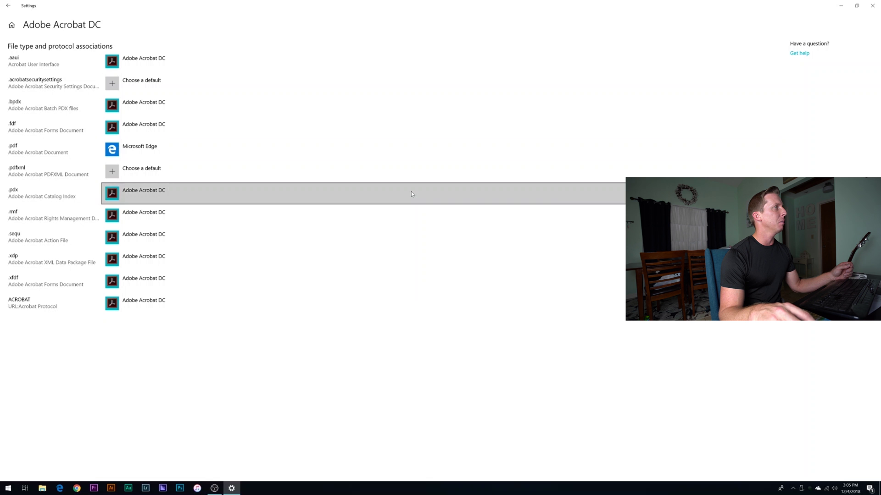
pyautogui.click(128, 151)
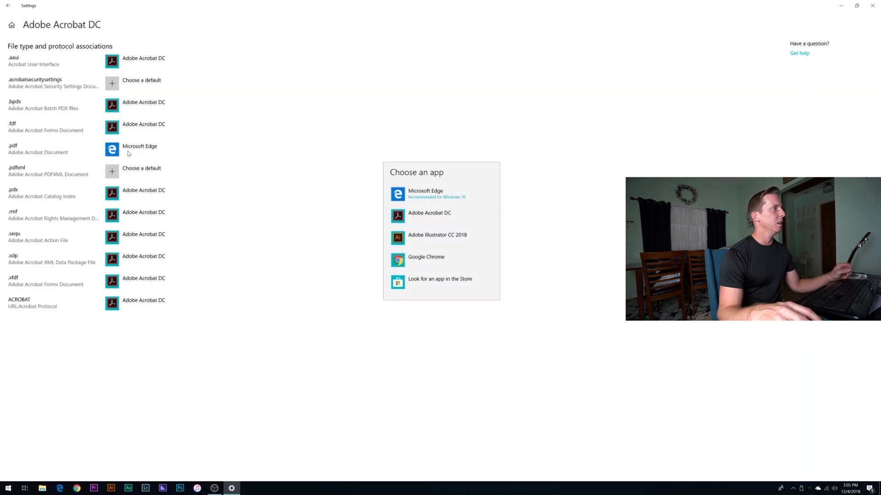
pyautogui.click(426, 215)
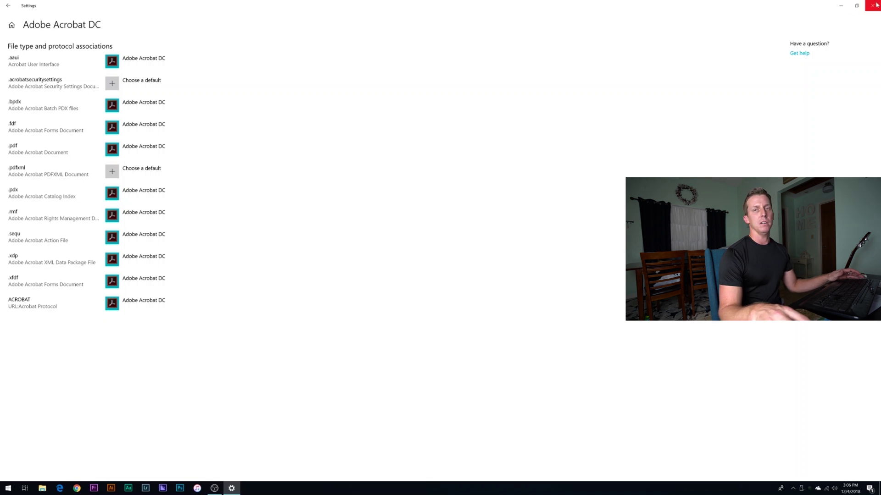
# Return to the app list and open iTunes' file type associations
pyautogui.click(9, 7)
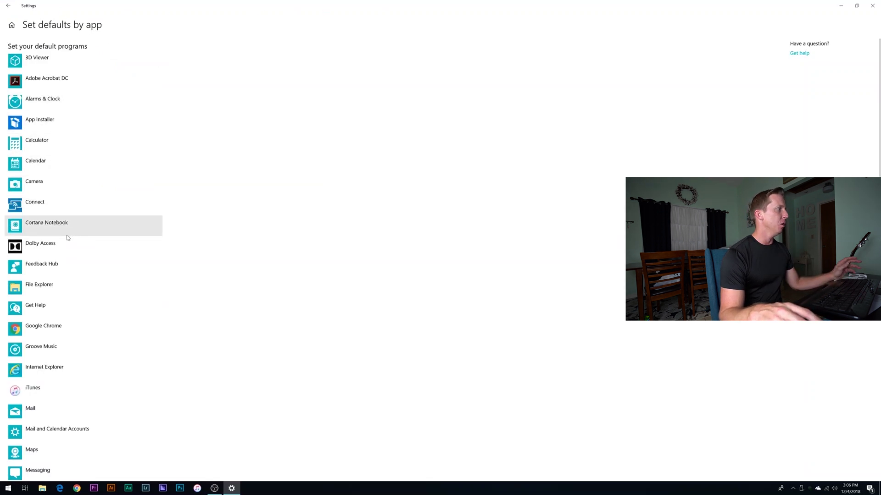
pyautogui.click(36, 389)
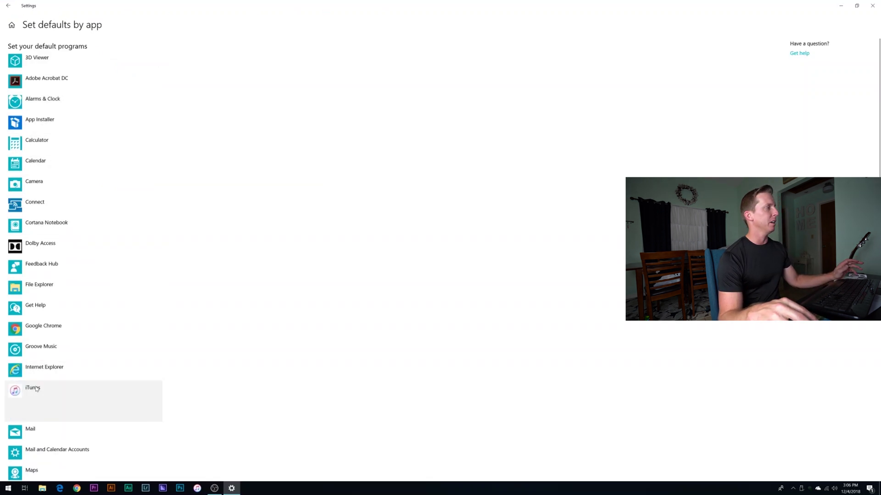
pyautogui.click(130, 411)
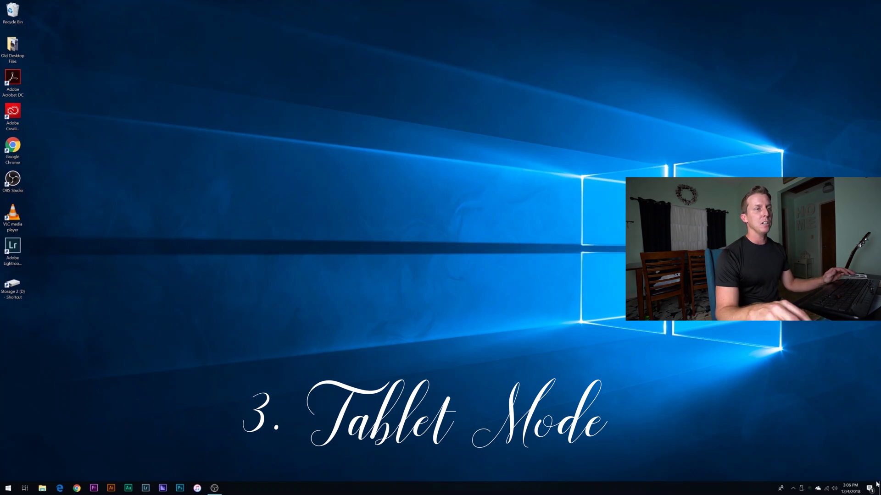
# Clear all notifications in Action Center and collapse, then expand, the quick-action tiles
pyautogui.click(869, 488)
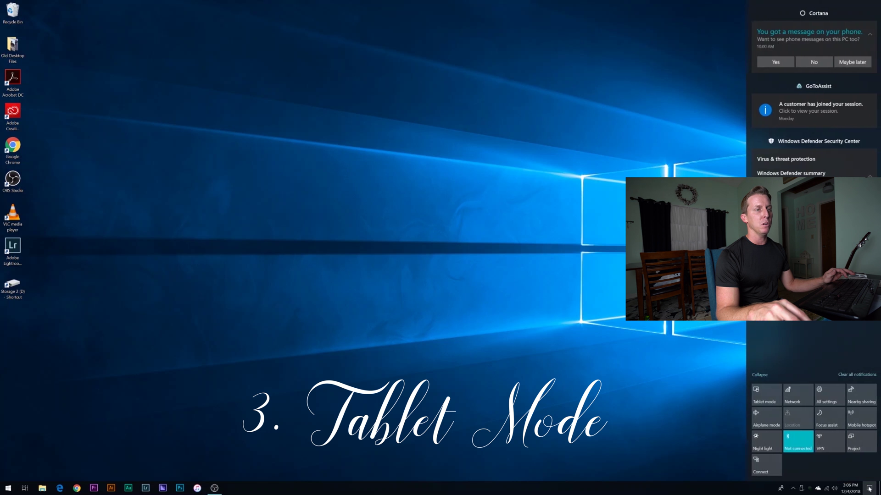
pyautogui.click(861, 374)
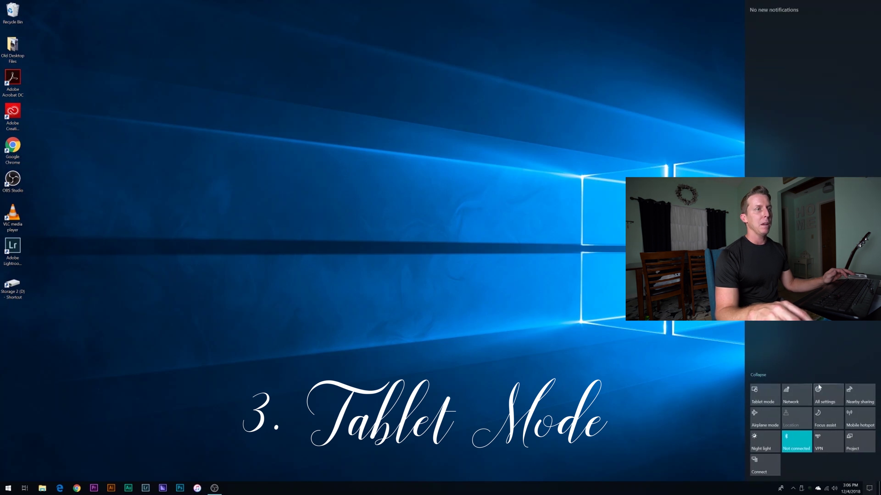
pyautogui.click(761, 376)
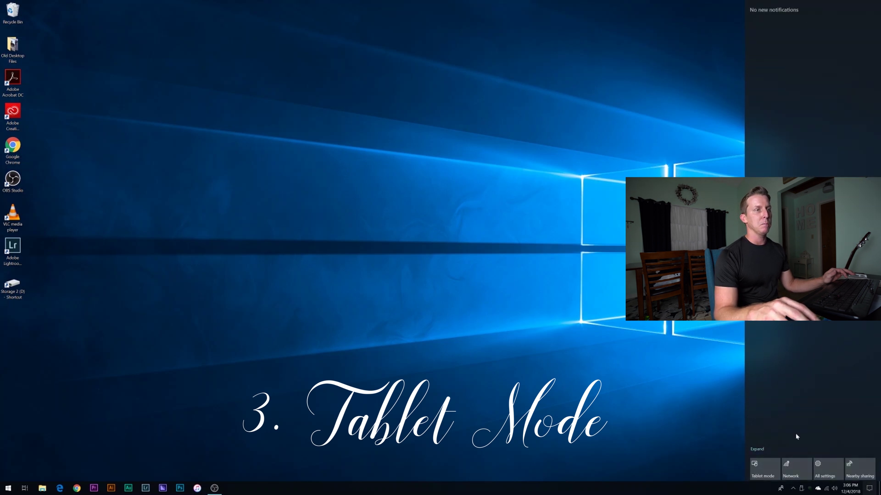
pyautogui.click(756, 449)
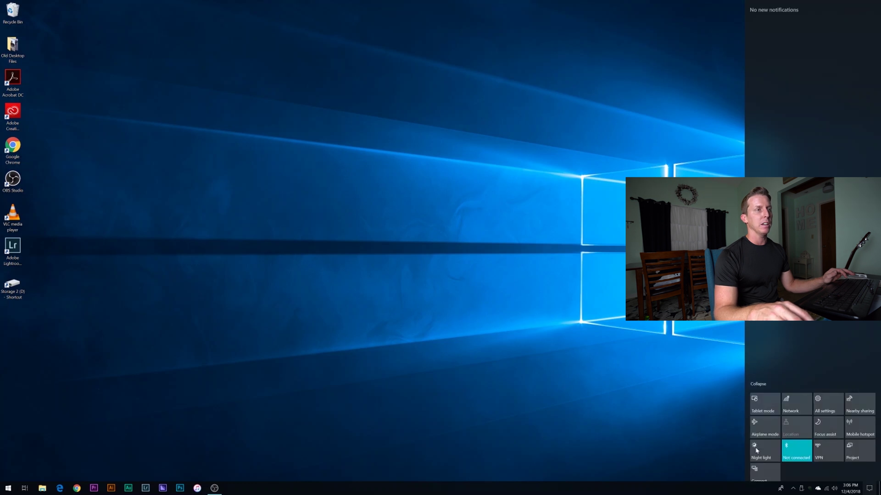
# Turn Tablet mode on, then switch it back off from Action Center
pyautogui.click(762, 395)
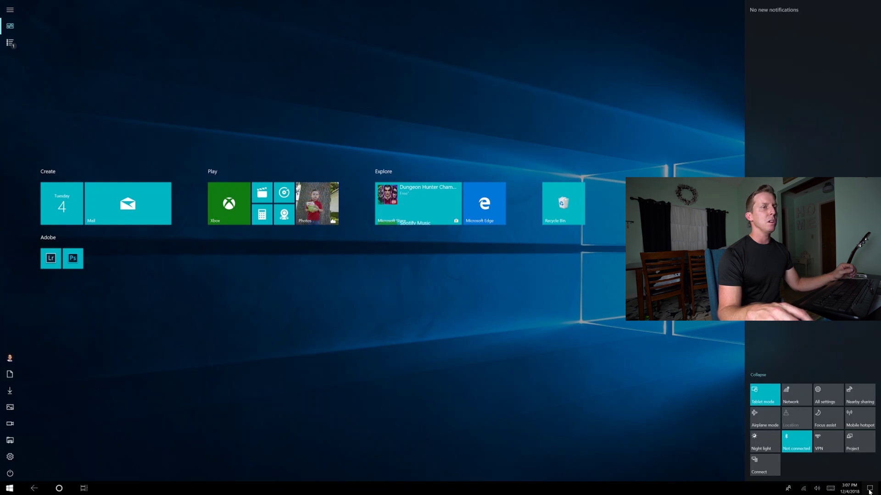
pyautogui.click(869, 491)
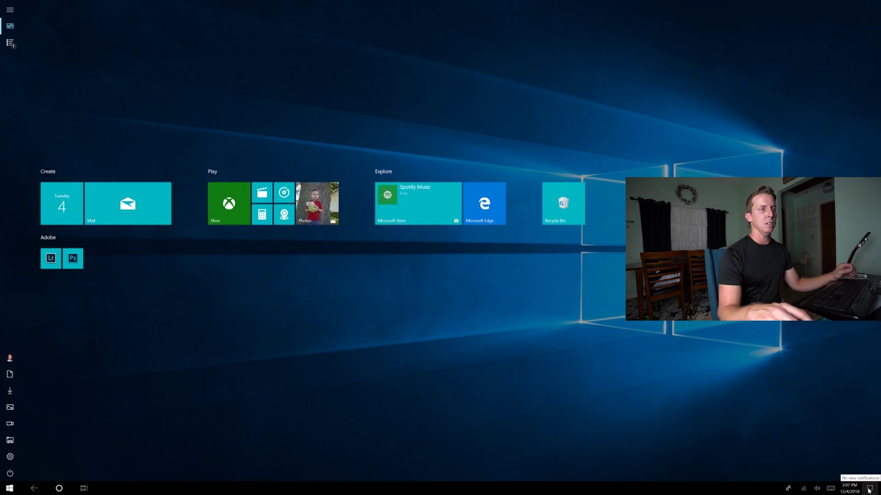
pyautogui.click(869, 490)
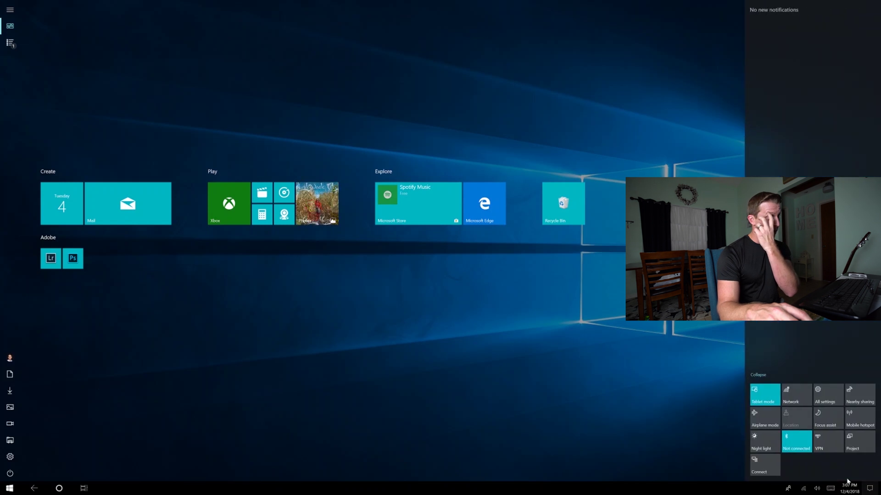
pyautogui.click(764, 399)
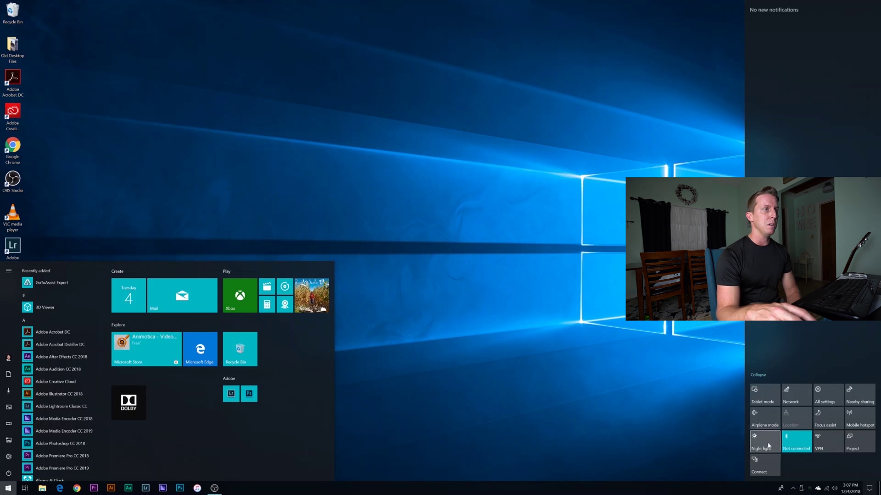
# Turn Airplane mode on, then off again from Action Center, and close Action Center
pyautogui.click(765, 424)
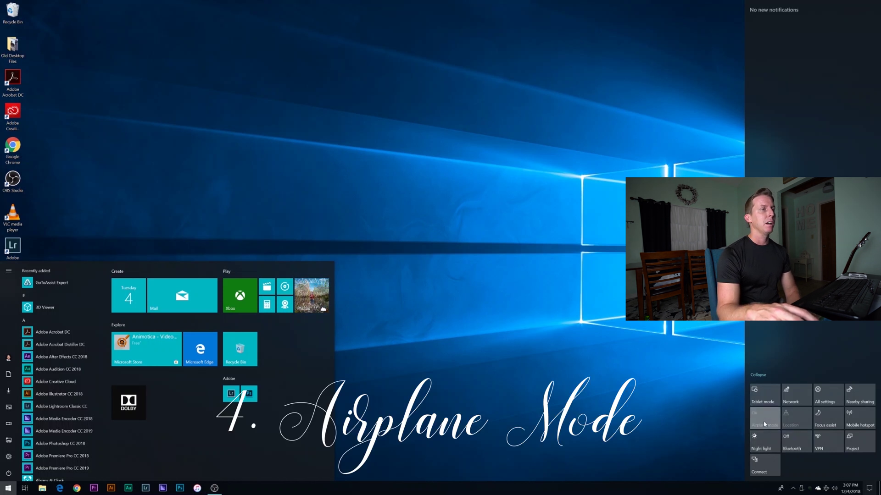
pyautogui.click(719, 416)
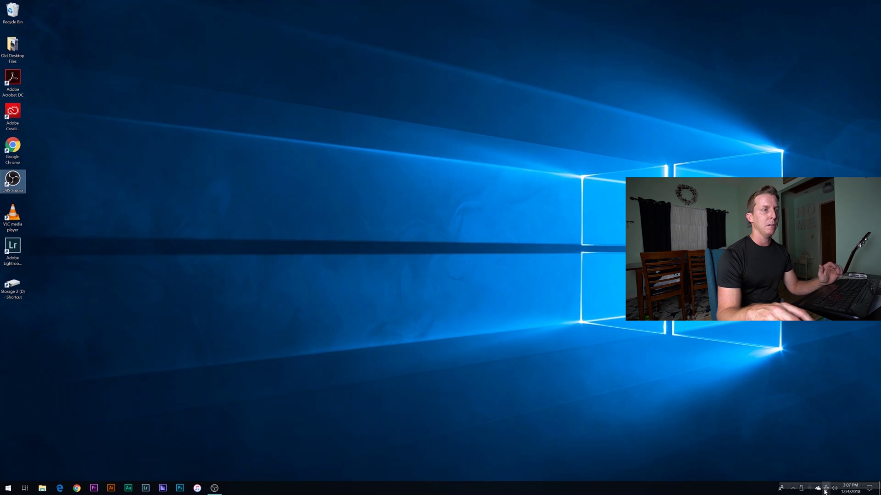
pyautogui.moveTo(825, 491)
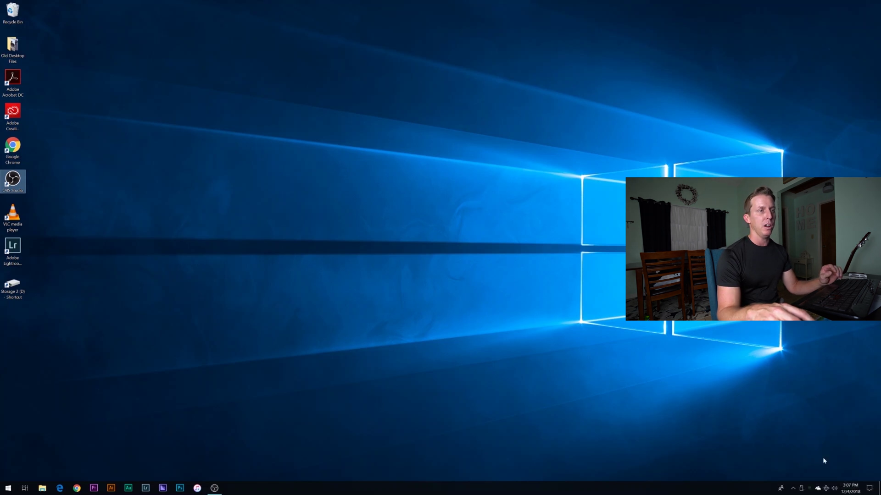
pyautogui.click(875, 487)
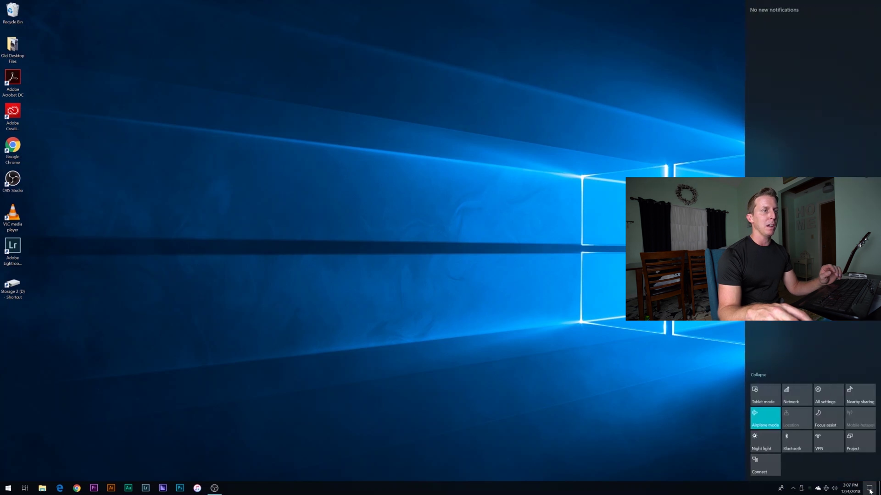
pyautogui.click(763, 418)
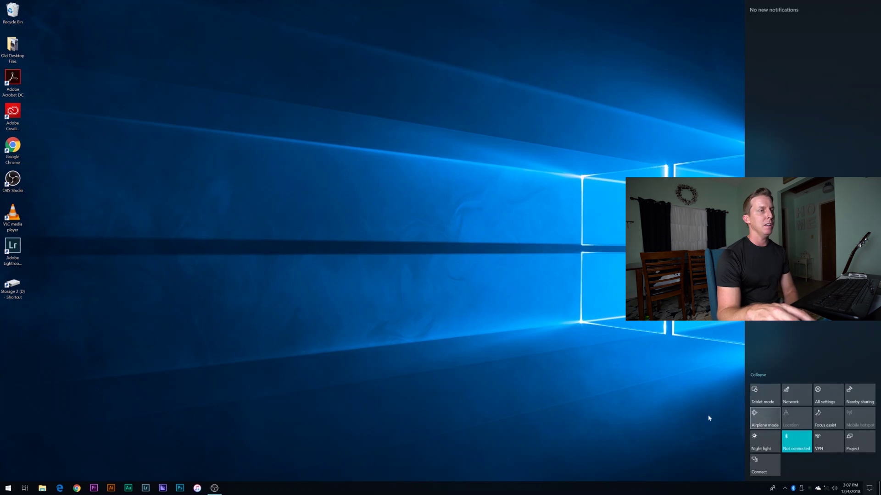
pyautogui.click(674, 416)
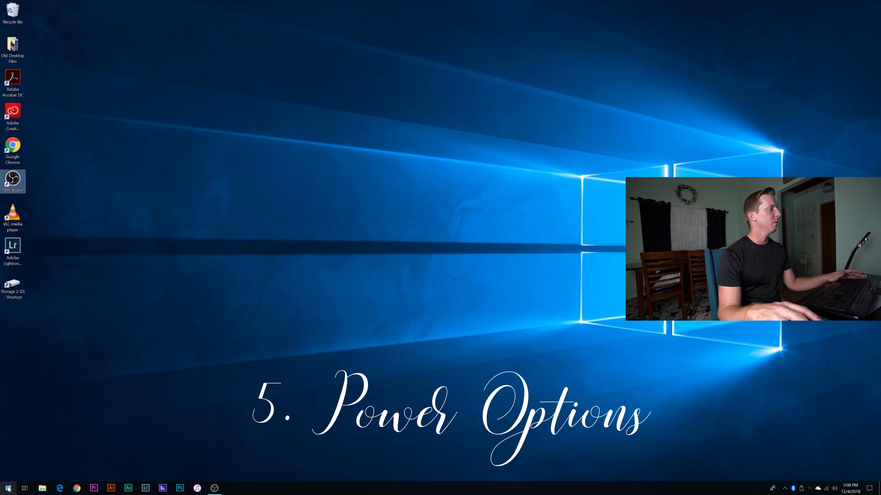
# Open Power & sleep from the power-user menu, with plugged-in screen and sleep at Never, and close Settings
pyautogui.rightClick(8, 489)
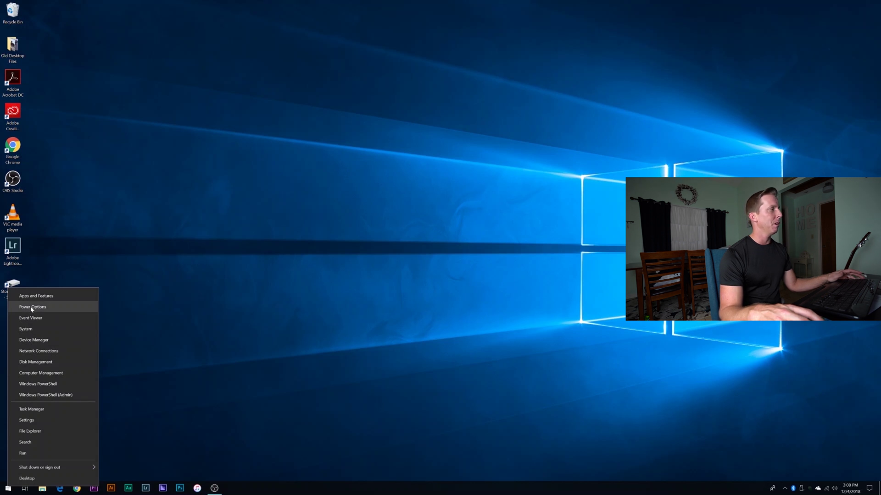
pyautogui.rightClick(4, 490)
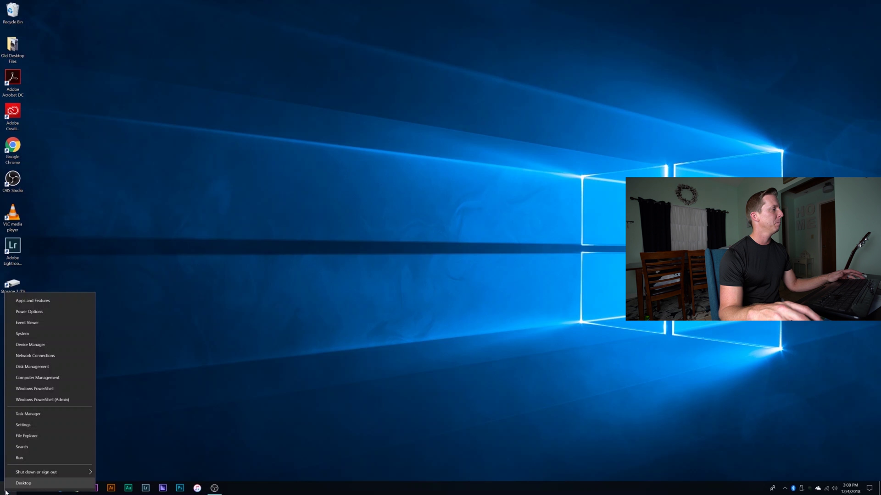
pyautogui.click(29, 313)
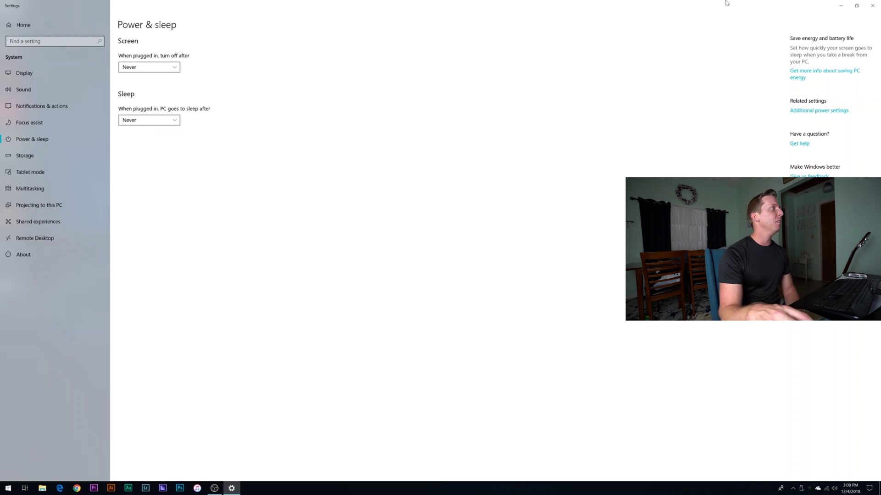
pyautogui.click(872, 5)
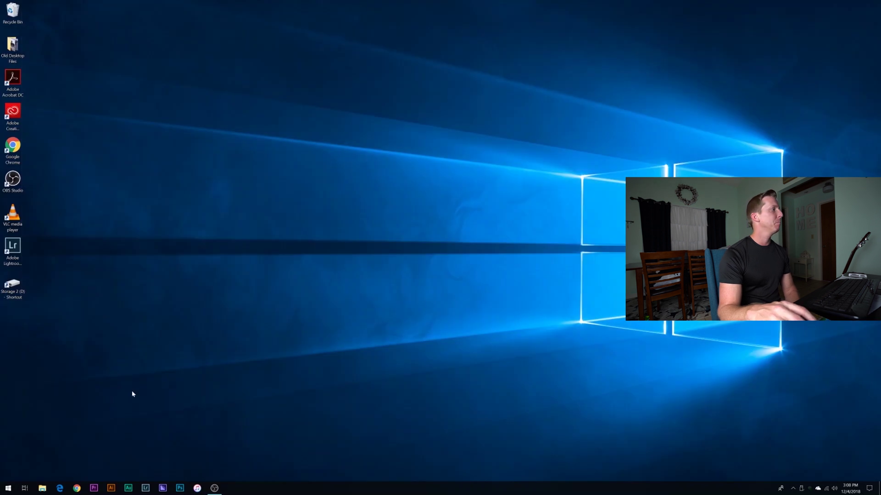
pyautogui.click(9, 489)
pyautogui.write('screen')
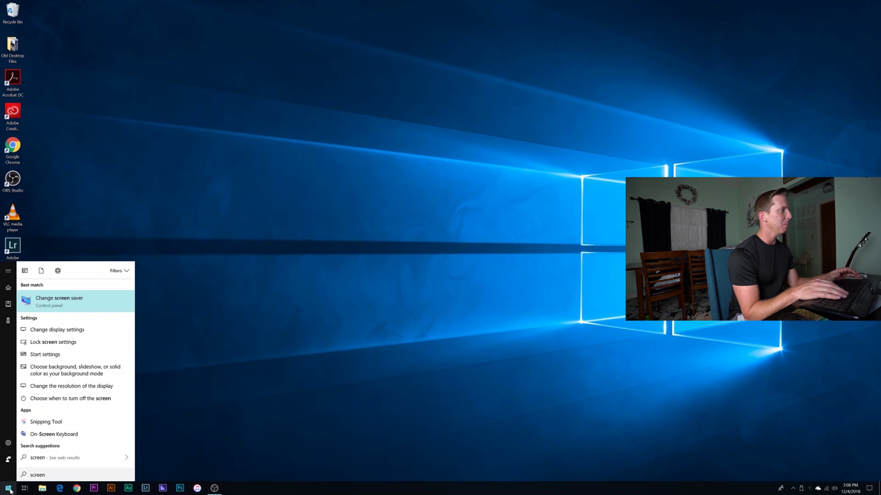
pyautogui.press('Return')
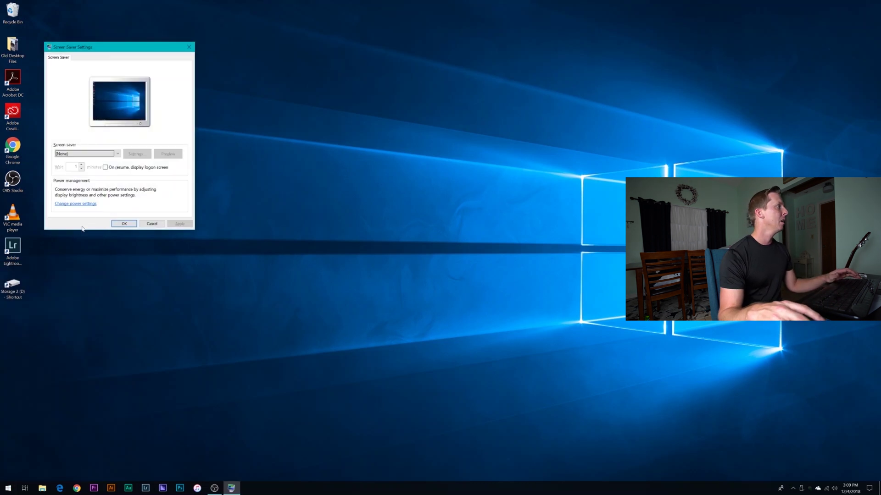
pyautogui.click(107, 168)
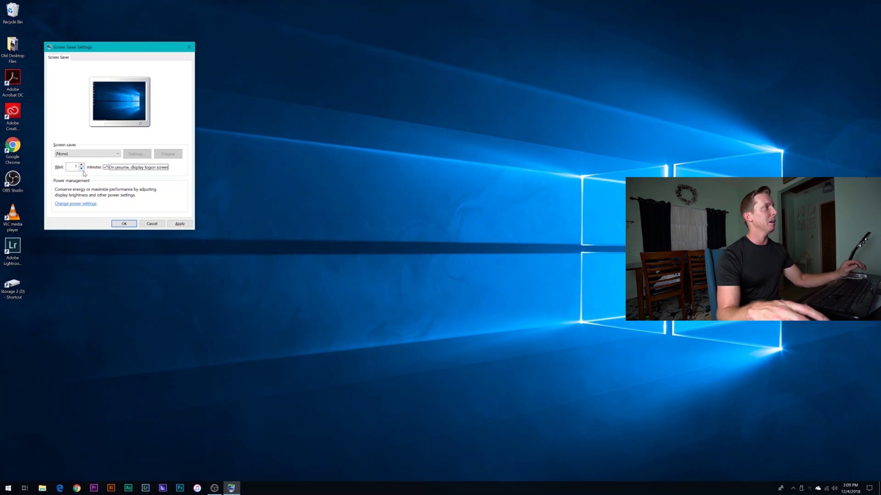
pyautogui.click(106, 167)
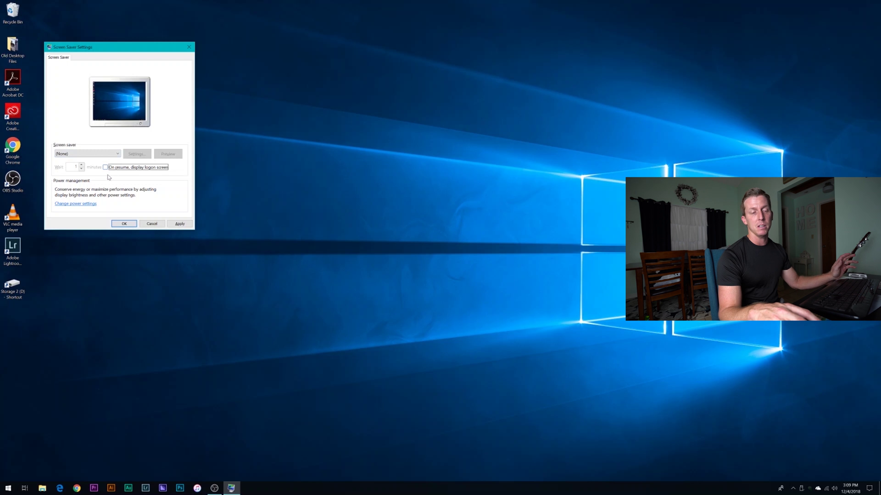
pyautogui.click(138, 225)
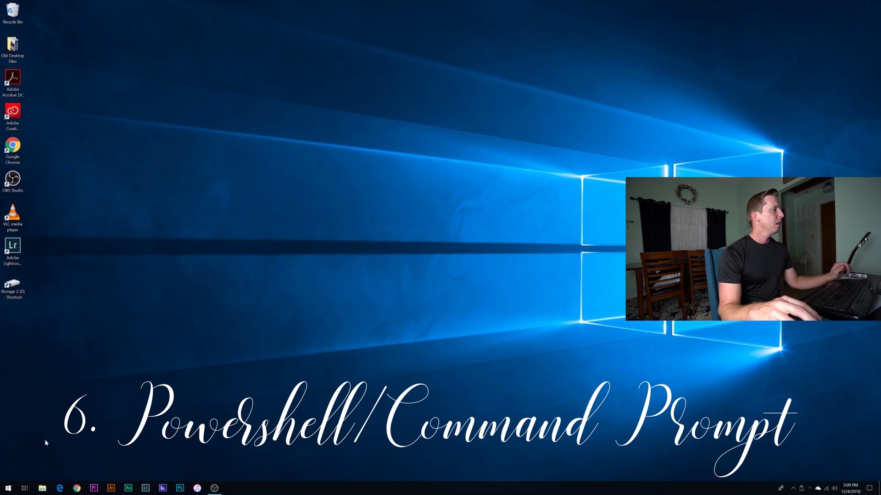
# Open Windows PowerShell from the power-user menu and run ipconfig to list the network adapters
pyautogui.rightClick(8, 489)
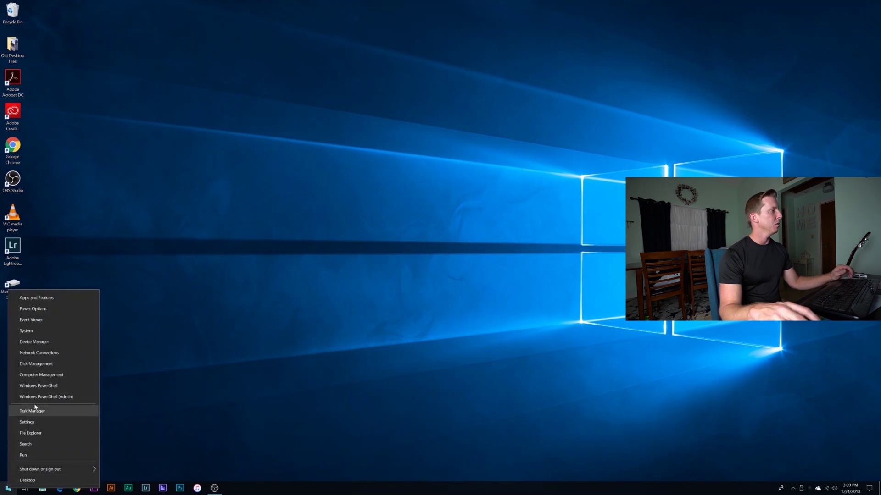
pyautogui.click(40, 388)
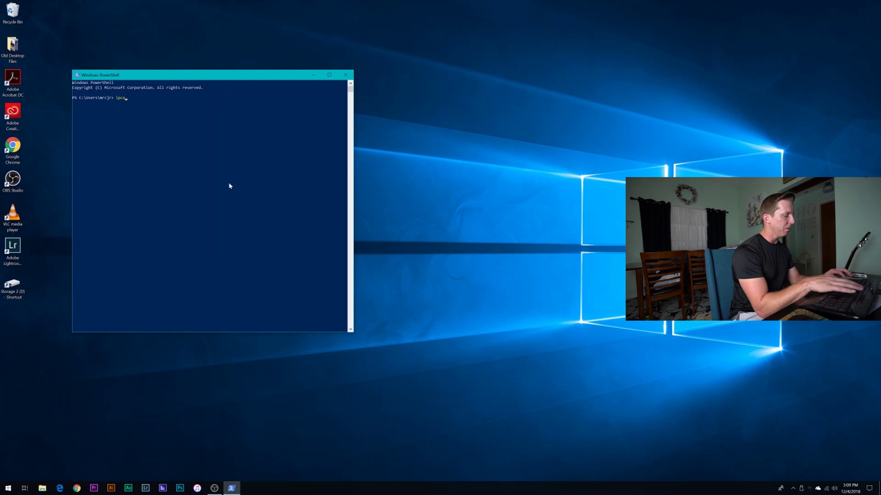
pyautogui.press('Return')
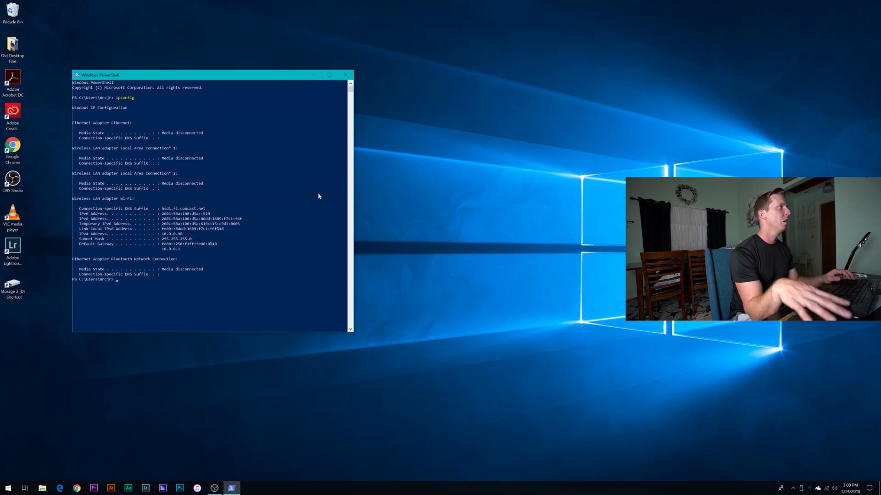
pyautogui.scroll(-15, 241, 307)
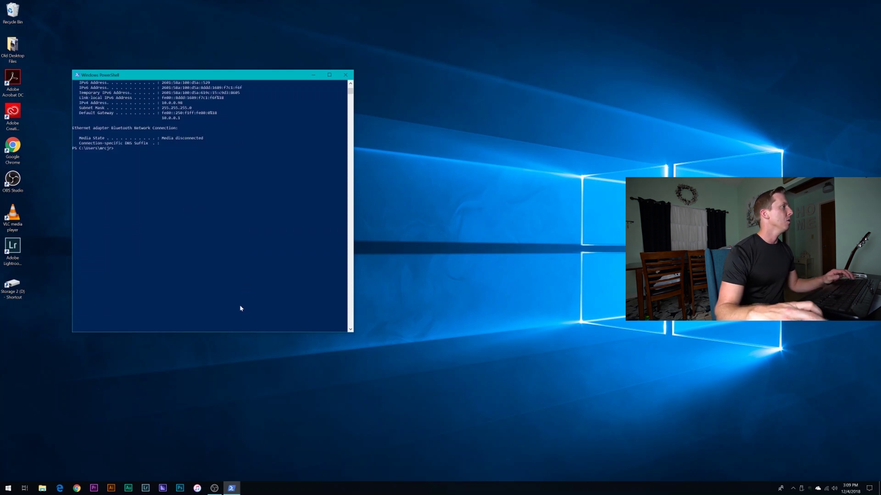
pyautogui.scroll(5, 240, 308)
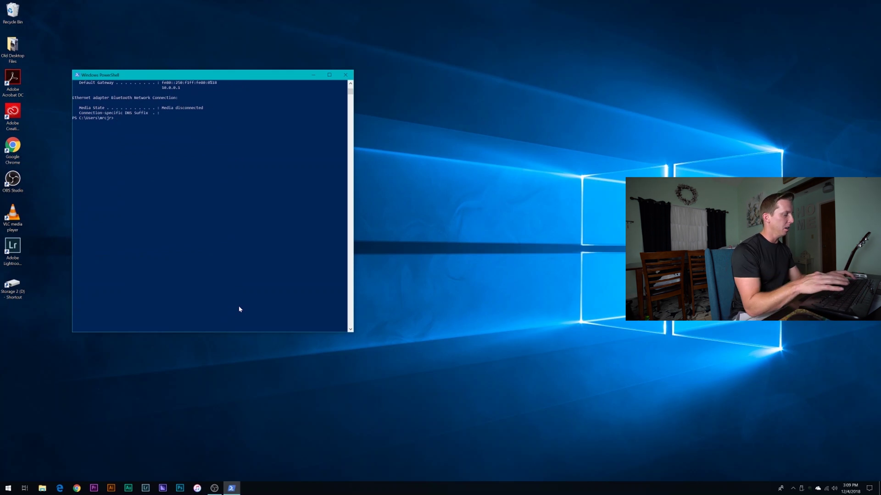
# Run gpupdate /force so the computer and user policies update successfully
pyautogui.write('date')
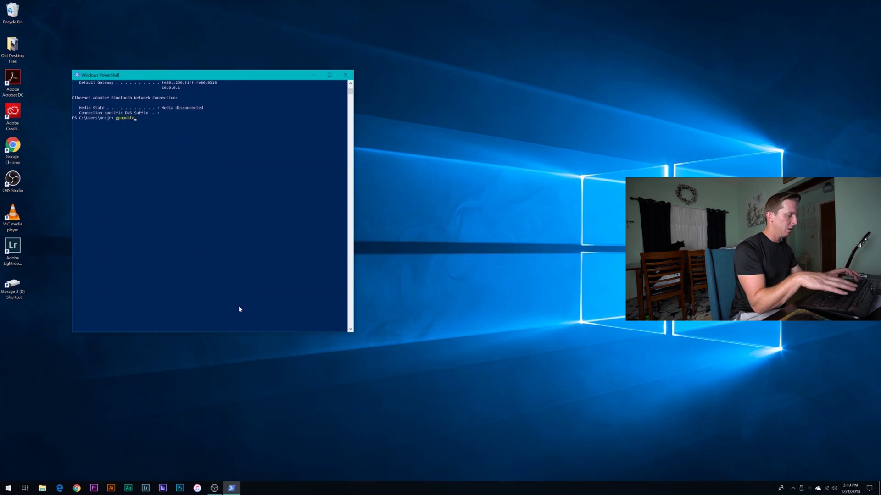
pyautogui.write(' /force')
pyautogui.press('Return')
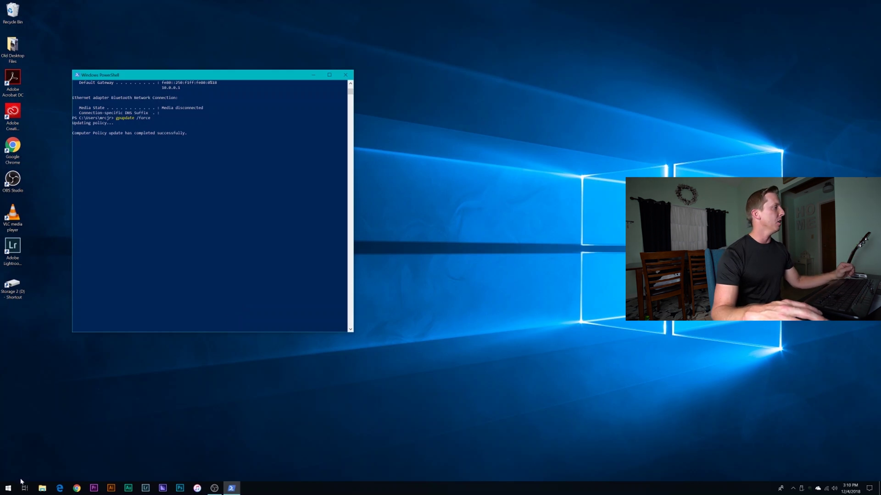
pyautogui.click(8, 489)
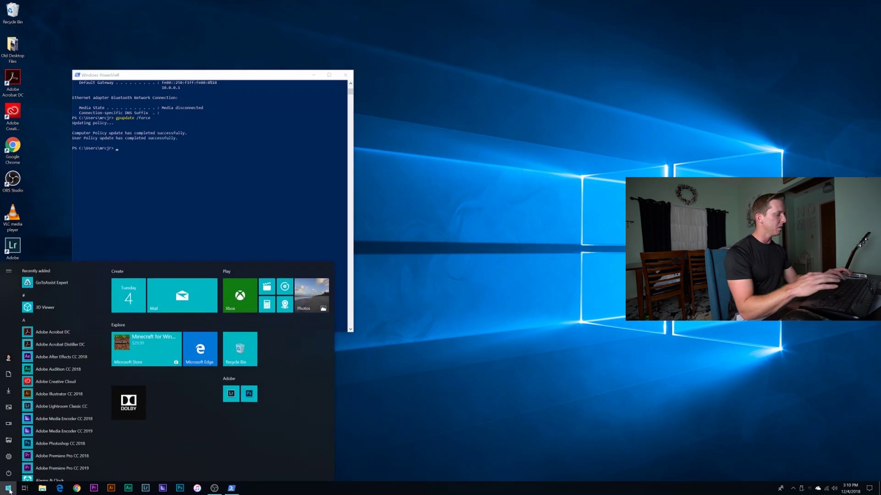
# Launch Command Prompt from a 'cmd' search, then close it and the PowerShell window
pyautogui.write('cmd')
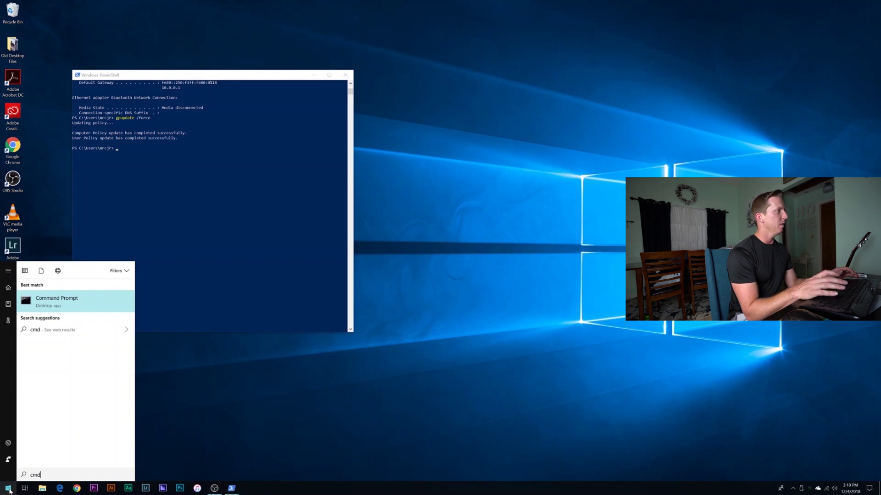
pyautogui.press('Return')
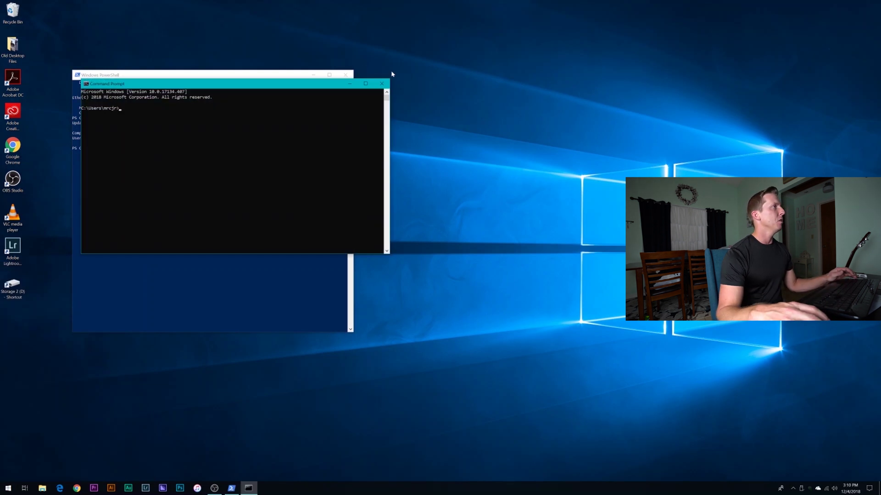
pyautogui.click(382, 83)
pyautogui.click(345, 75)
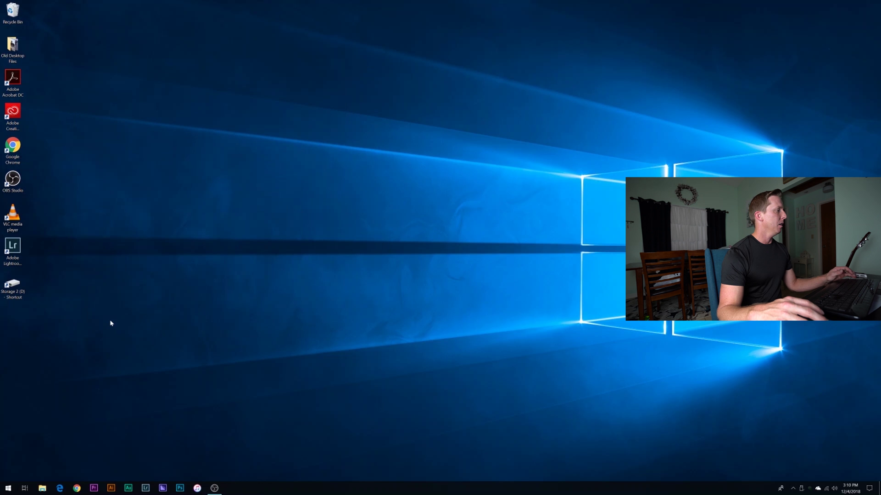
# Pin Command Prompt to Start from its 'cmd' search result
pyautogui.press('super')
pyautogui.write('cmd')
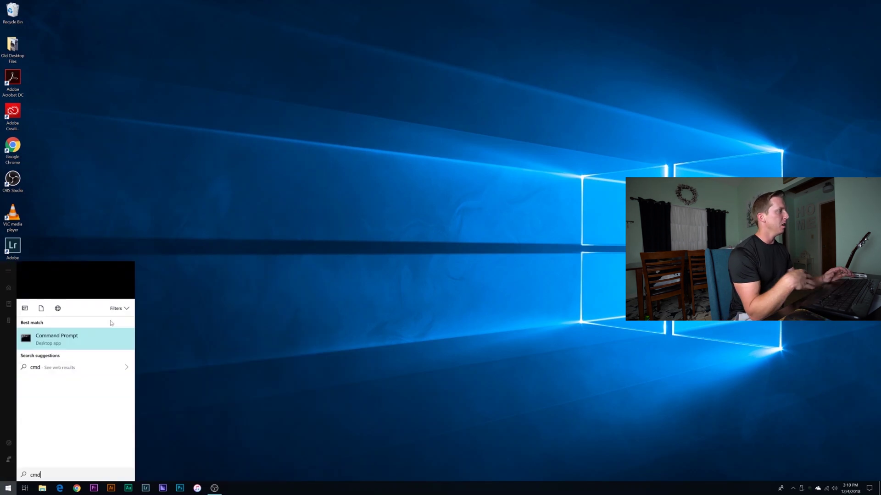
pyautogui.rightClick(61, 308)
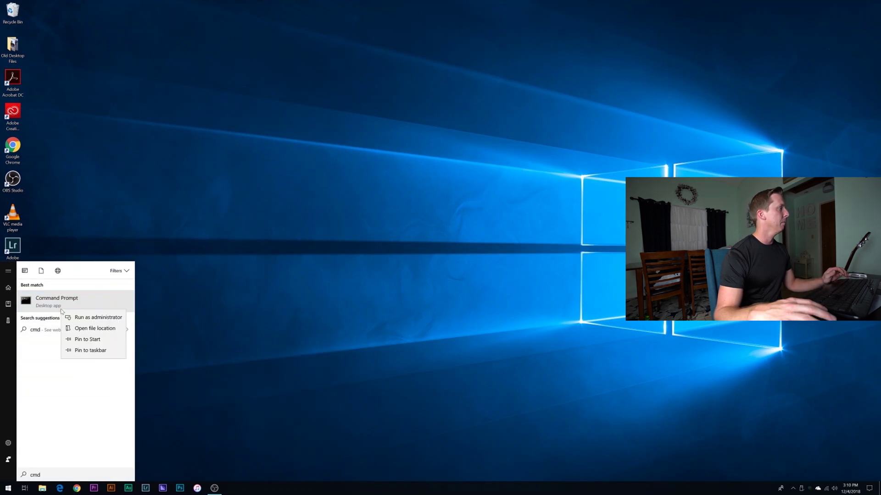
pyautogui.click(87, 340)
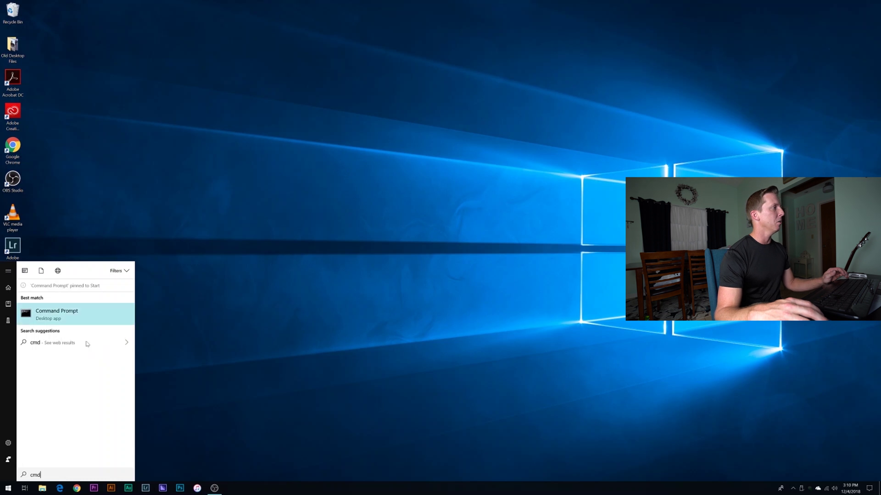
pyautogui.click(149, 419)
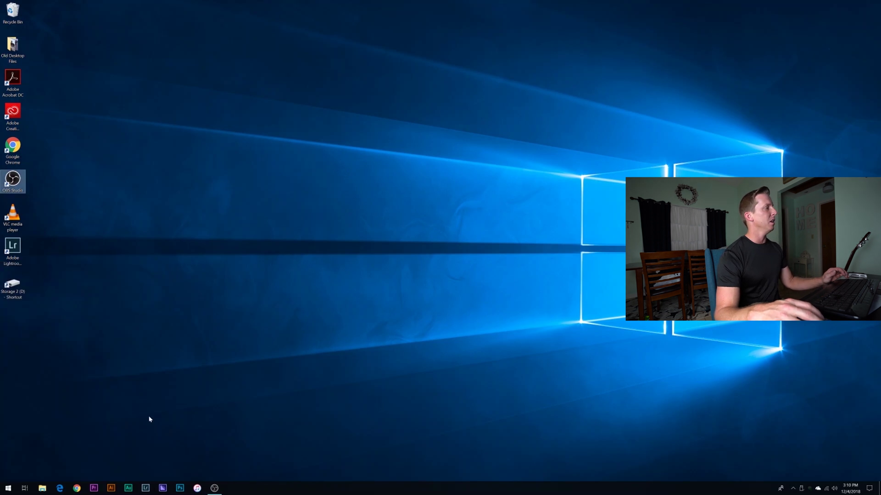
# Move the Command Prompt tile below the Adobe group into a new group named CMD, then test-launch it
pyautogui.click(8, 488)
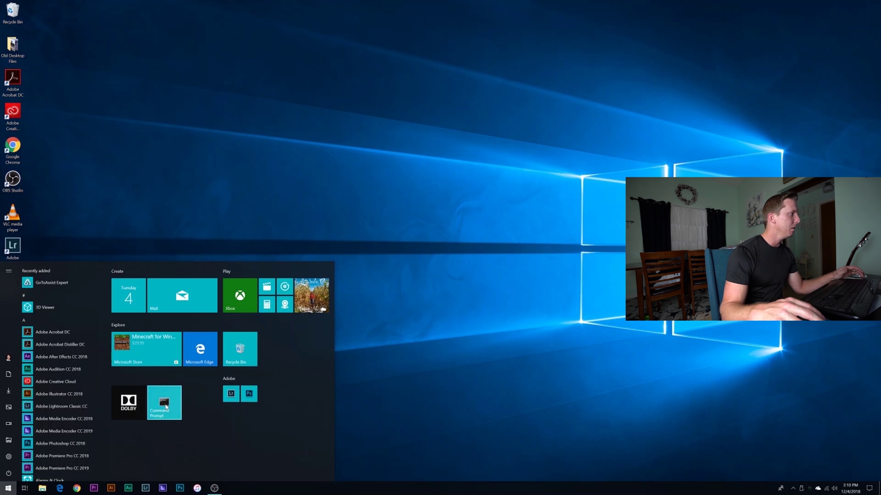
pyautogui.moveTo(166, 406); pyautogui.dragTo(246, 442)
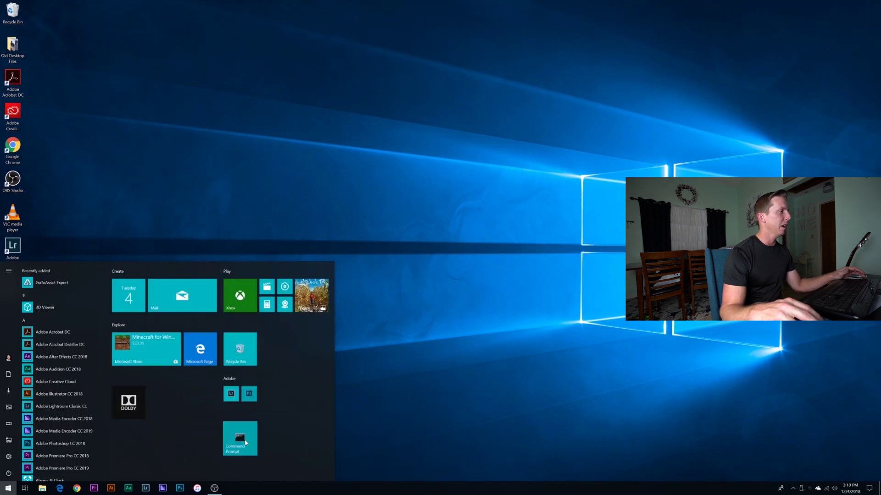
pyautogui.click(233, 418)
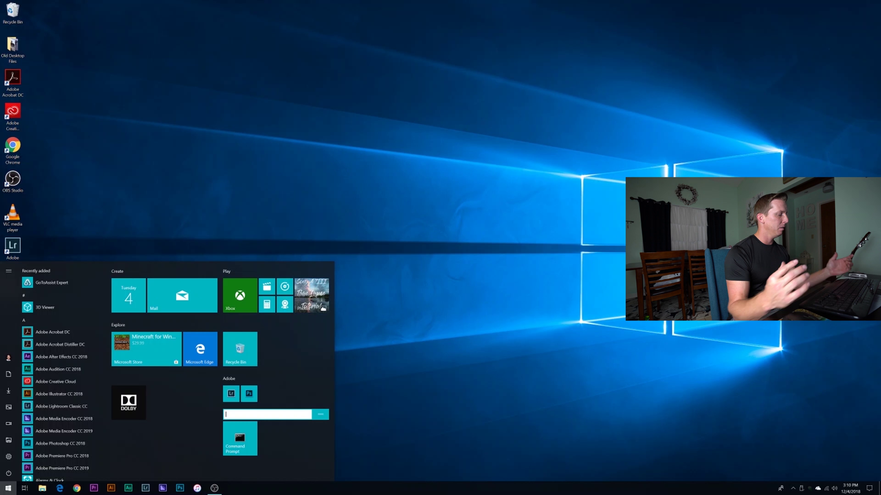
pyautogui.write('CMD')
pyautogui.press('Return')
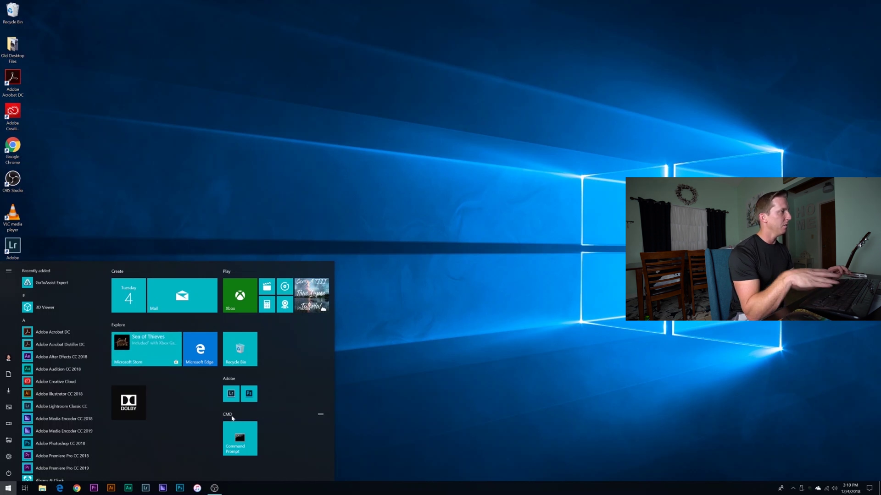
pyautogui.click(230, 440)
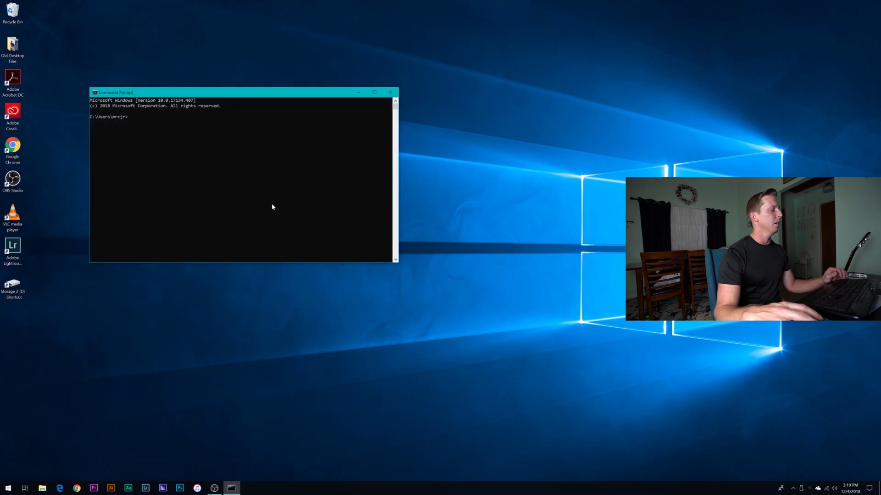
pyautogui.click(390, 93)
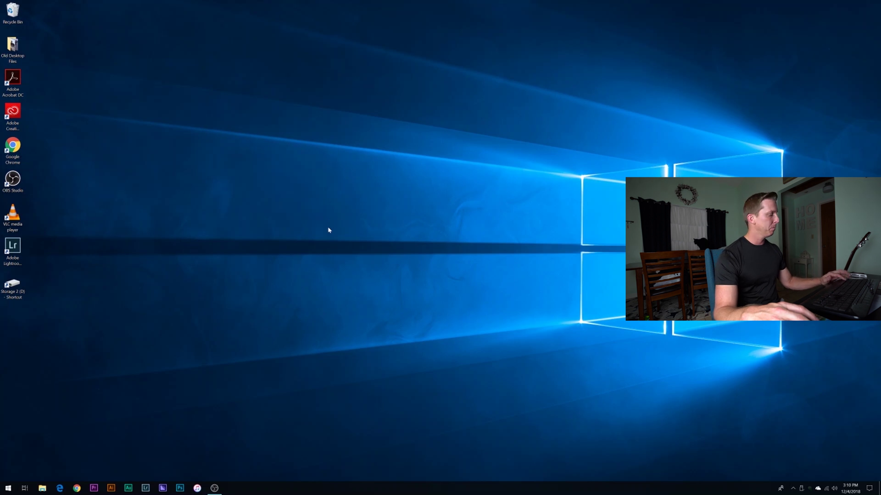
# Launch Command Prompt from its pinned tile and close it, twice
pyautogui.press('super')
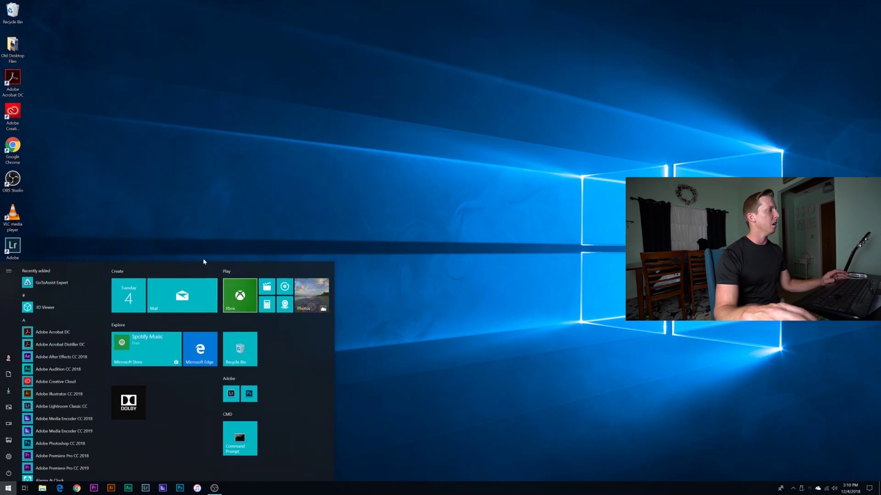
pyautogui.press('super')
pyautogui.press('super')
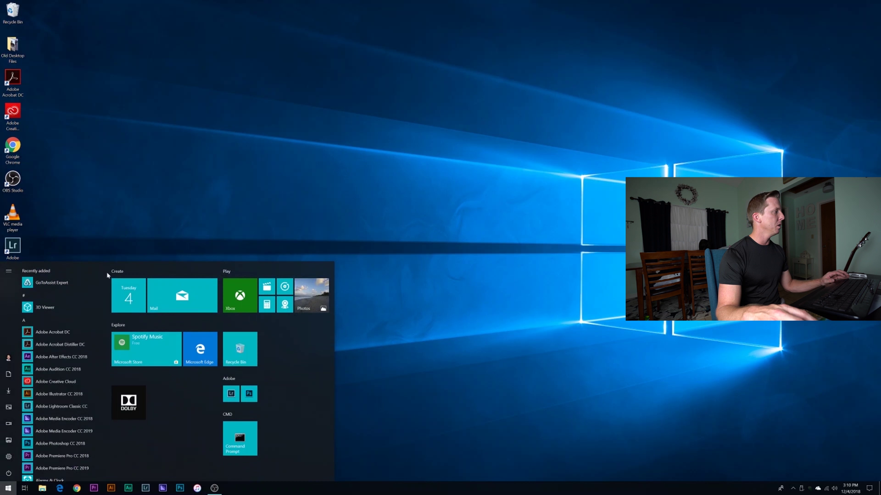
pyautogui.click(240, 436)
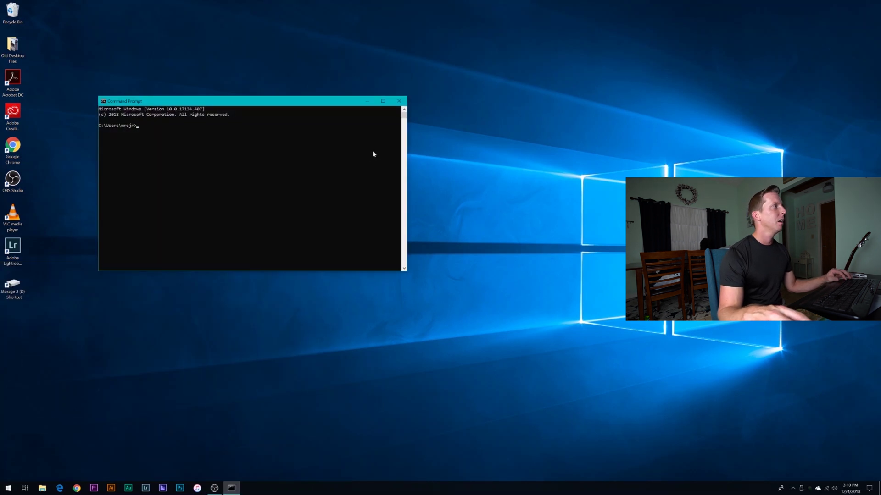
pyautogui.click(399, 101)
pyautogui.press('super')
pyautogui.click(240, 435)
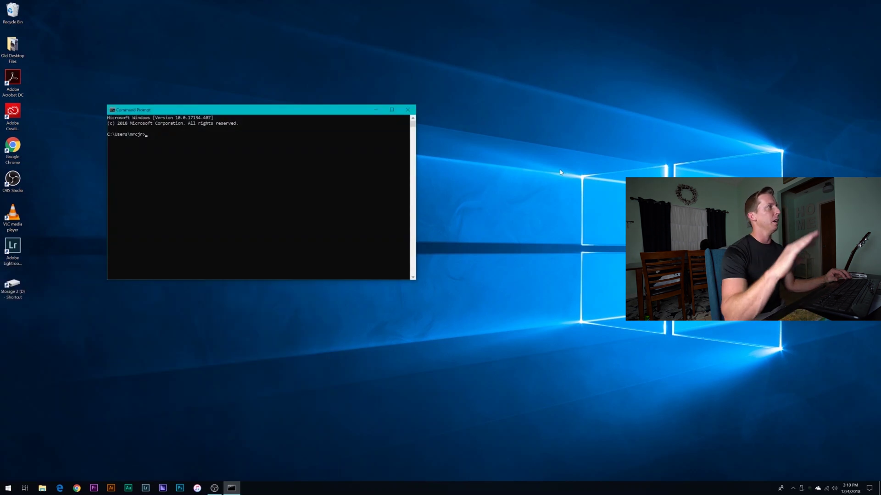
pyautogui.click(407, 110)
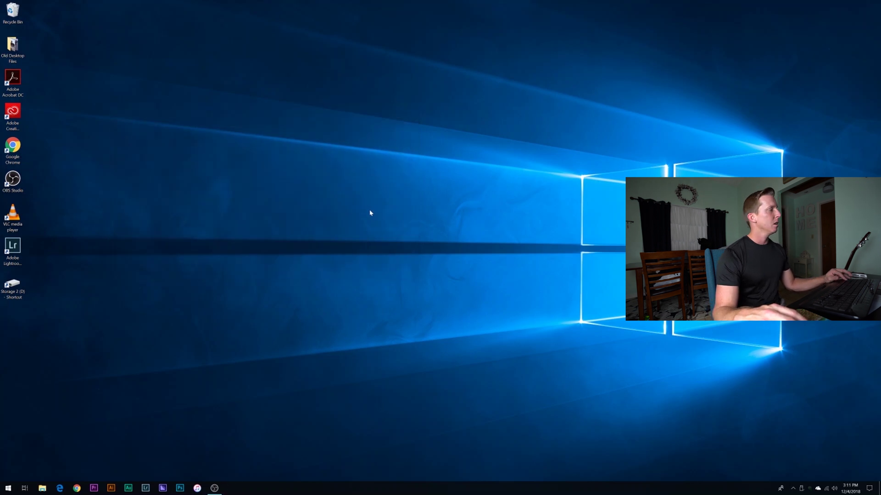
# Open several more Command Prompt windows from the tile and close every one
pyautogui.press('super')
pyautogui.click(234, 438)
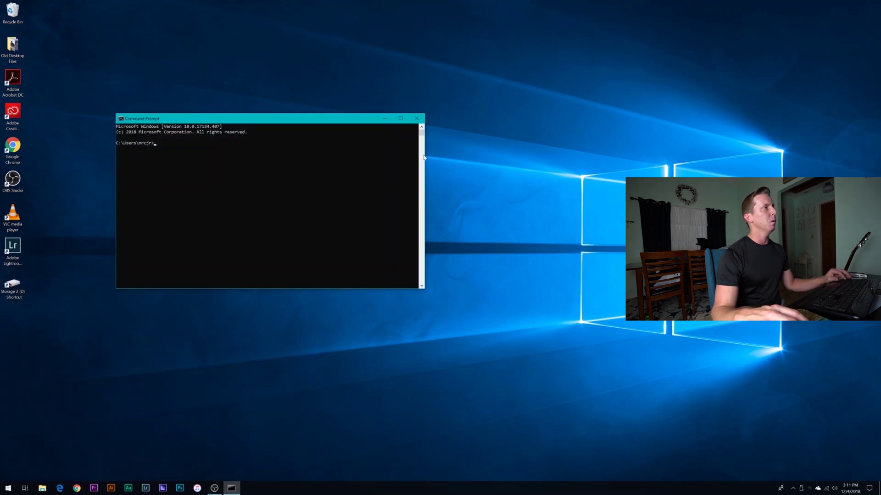
pyautogui.click(415, 118)
pyautogui.press('super')
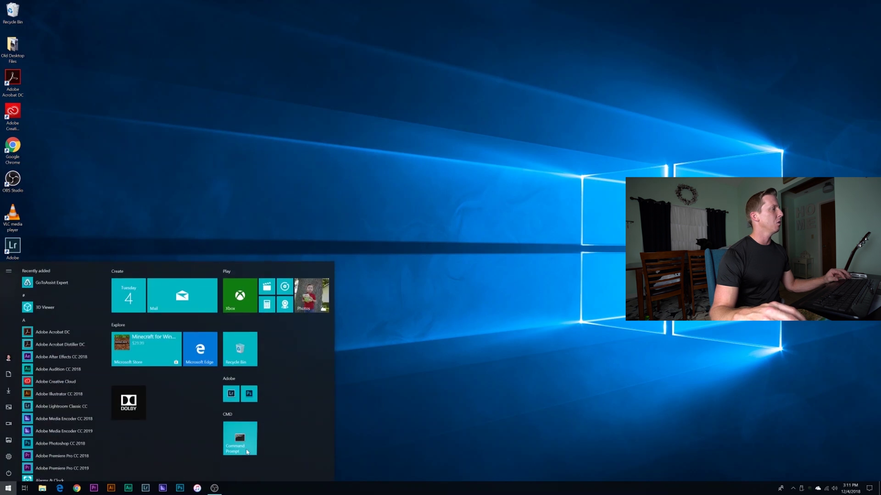
pyautogui.click(234, 438)
pyautogui.press('super')
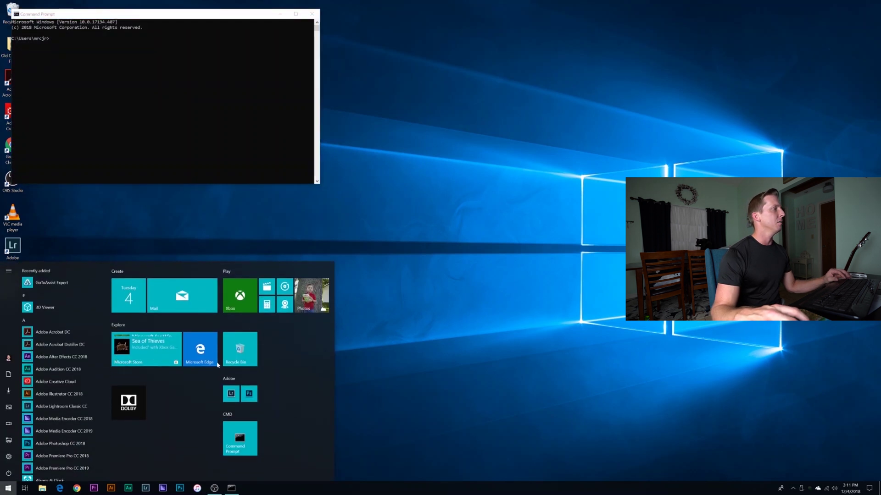
pyautogui.click(234, 438)
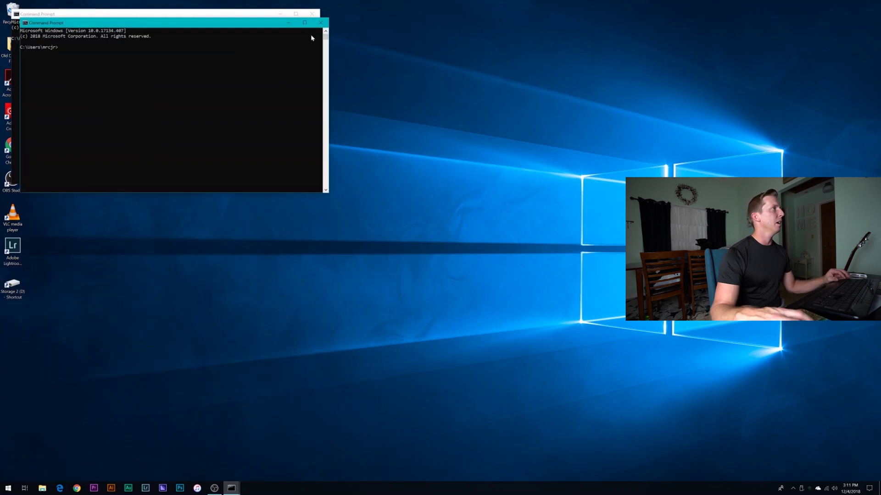
pyautogui.click(320, 23)
pyautogui.click(311, 14)
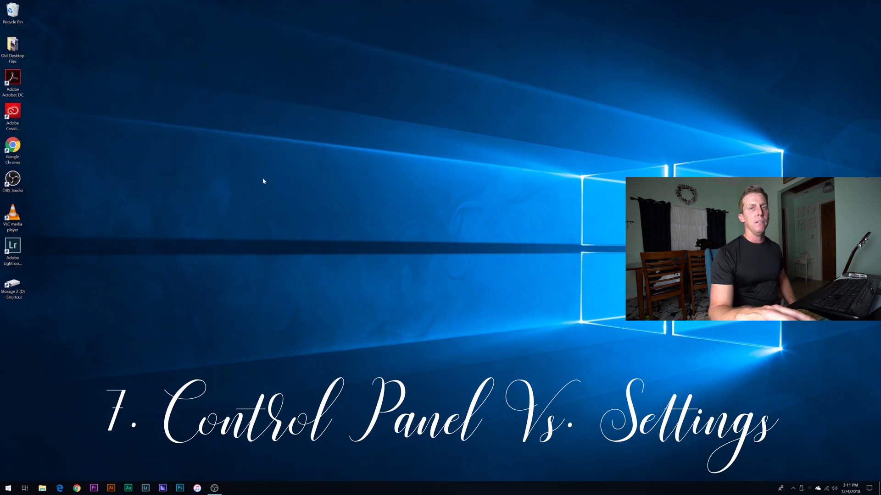
# Go to Settings > Devices > Printers & scanners to view the installed printers and fax
pyautogui.click(10, 487)
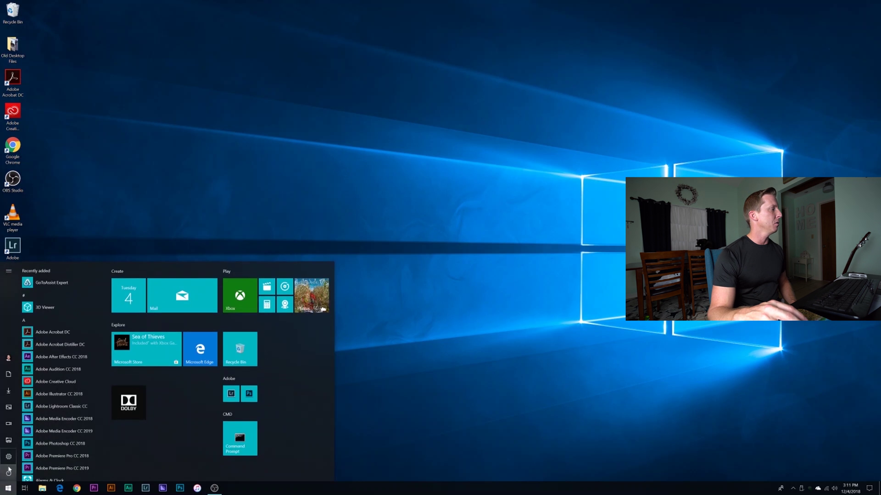
pyautogui.click(8, 459)
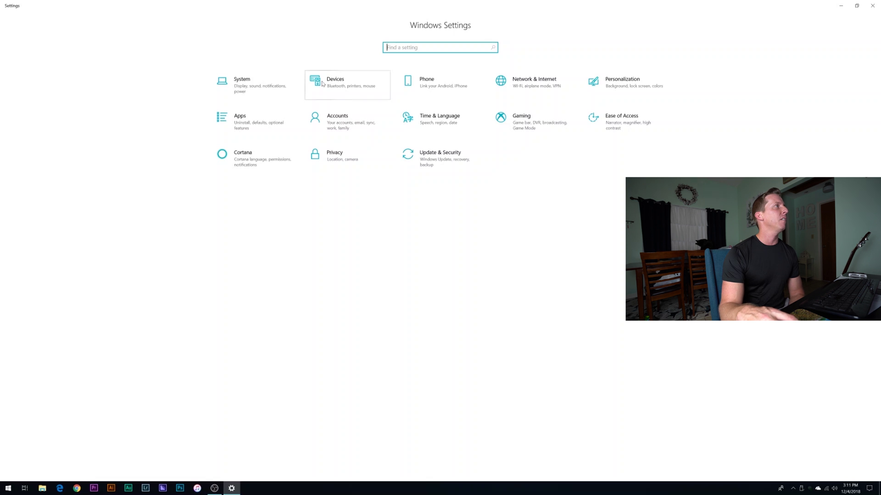
pyautogui.click(336, 86)
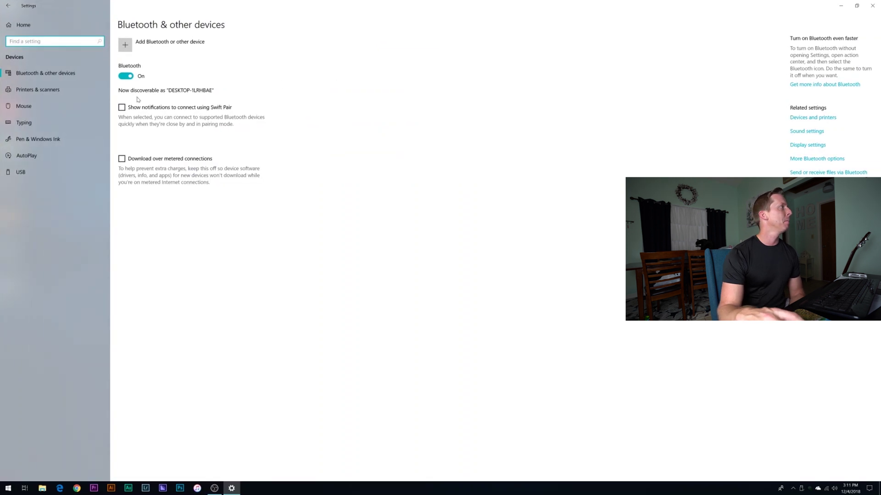
pyautogui.click(44, 91)
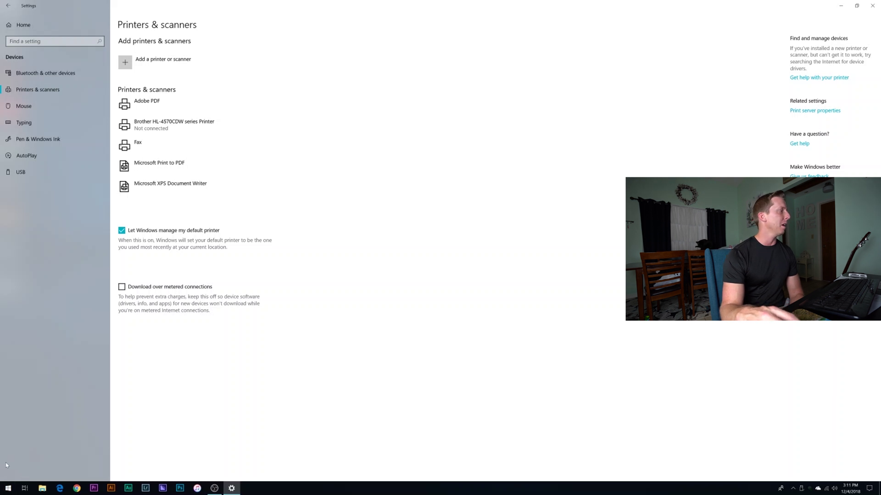
pyautogui.click(8, 489)
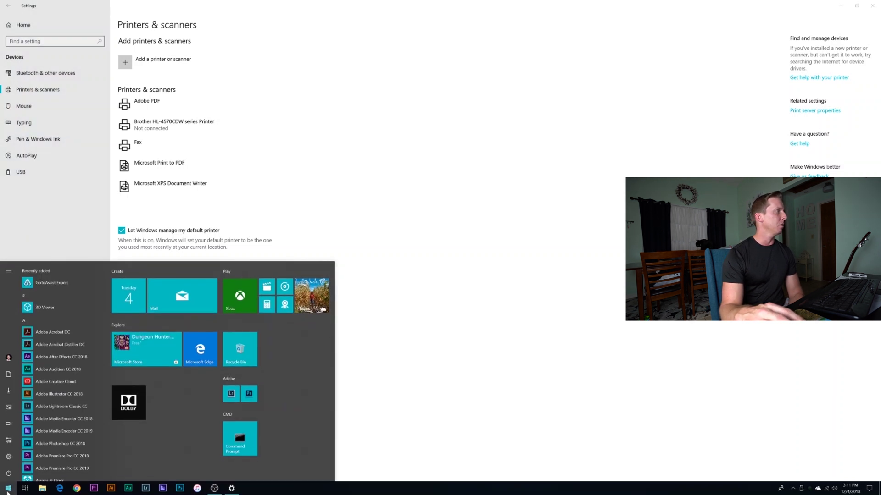
pyautogui.write('c')
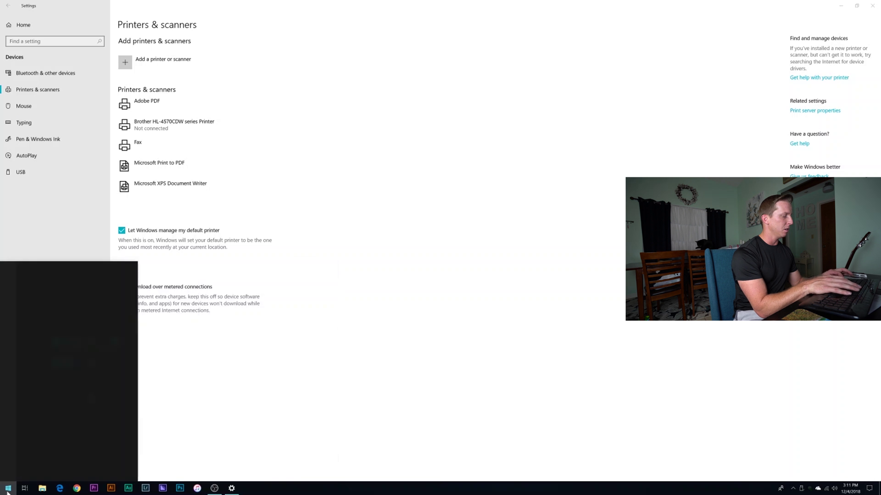
pyautogui.write('ontrol')
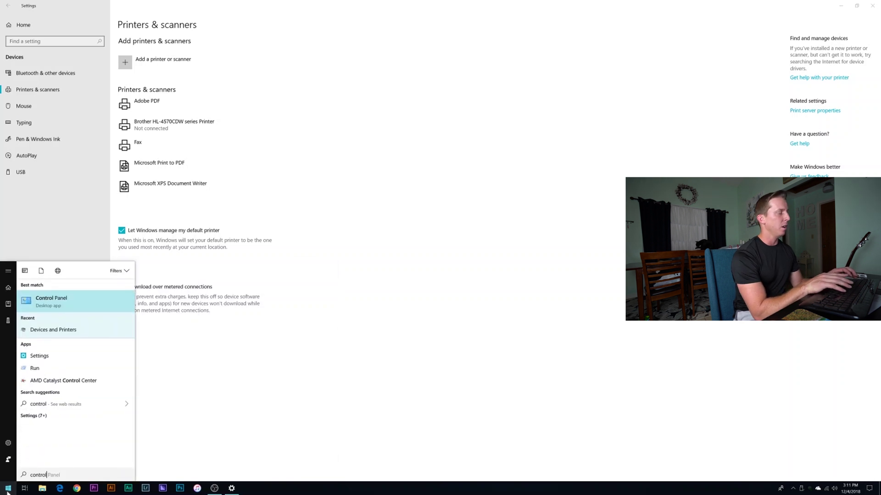
pyautogui.press('Return')
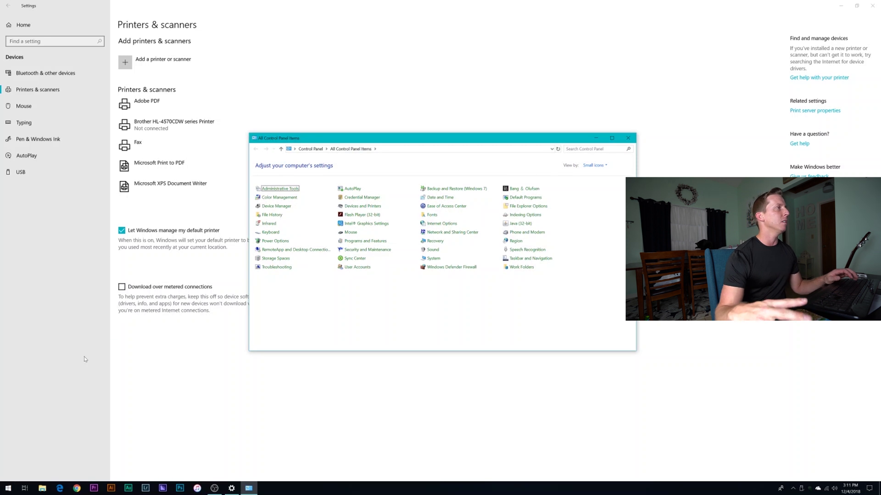
pyautogui.click(365, 206)
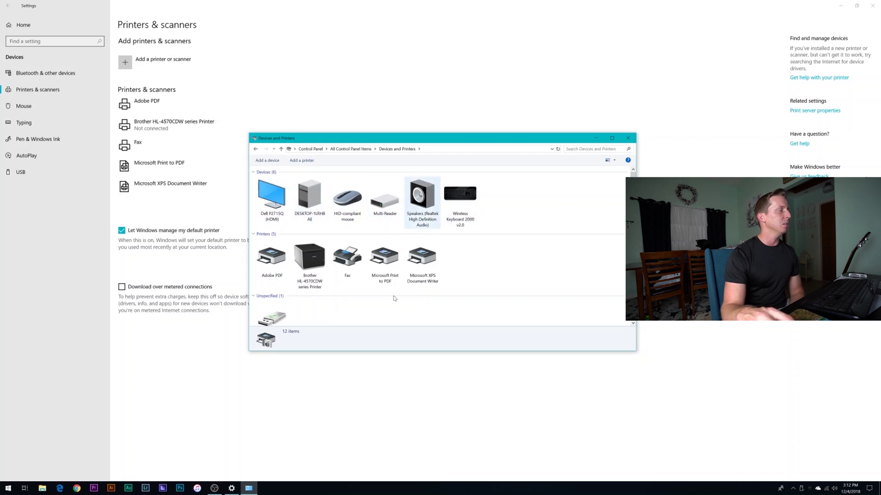
pyautogui.scroll(-1, 378, 291)
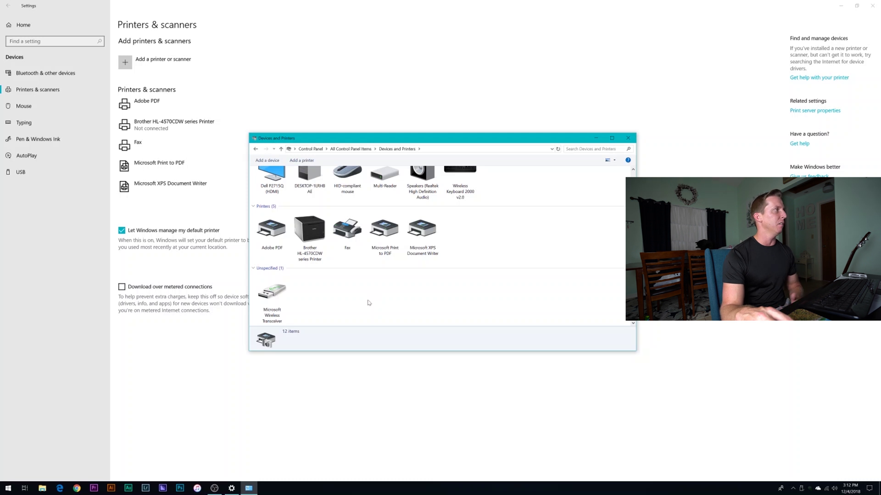
pyautogui.click(628, 138)
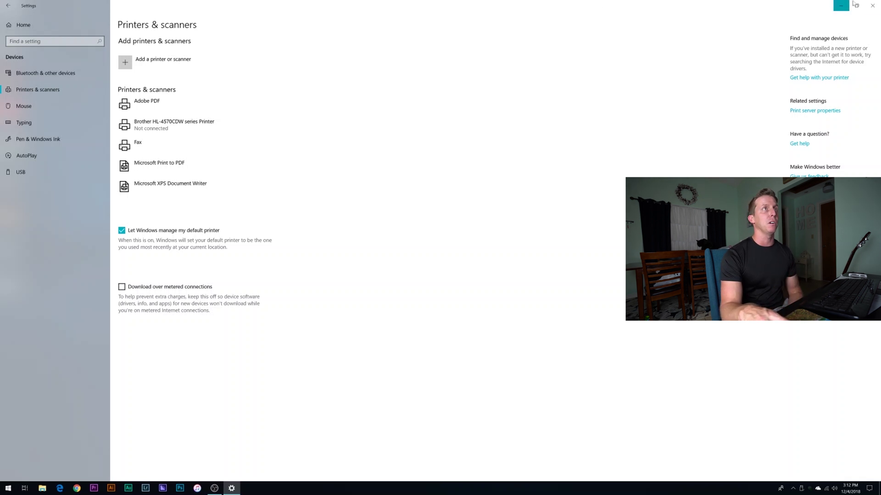
# Close Settings and launch Control Panel from a 'control' Start search
pyautogui.click(873, 6)
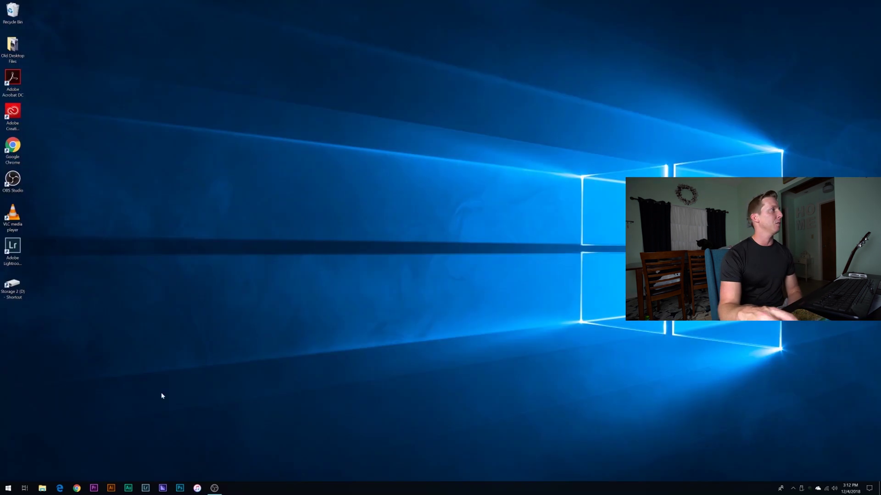
pyautogui.click(8, 487)
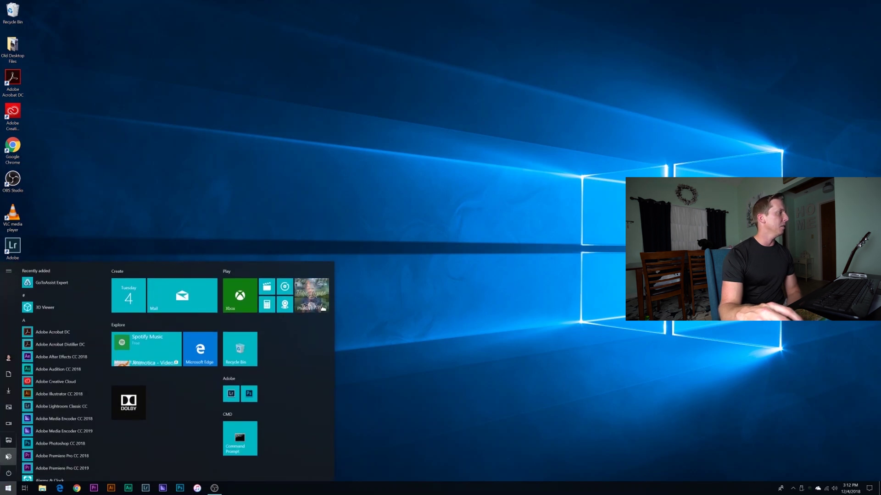
pyautogui.click(8, 489)
pyautogui.click(8, 489)
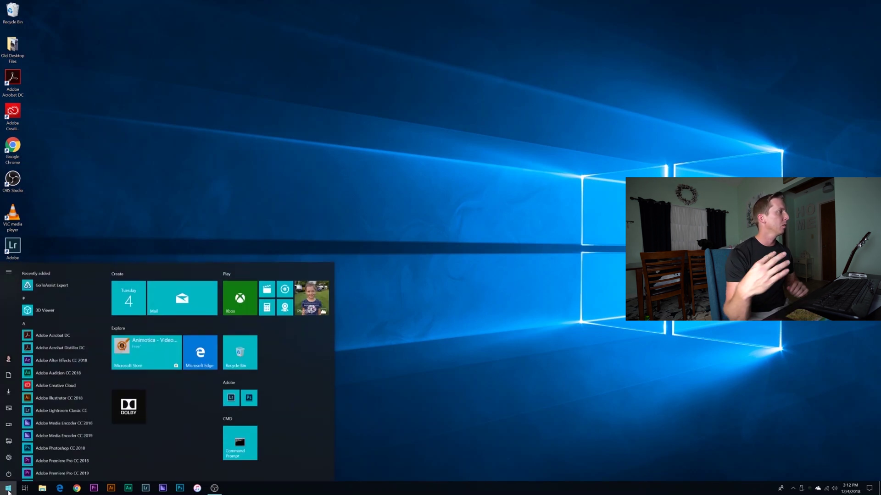
pyautogui.write('control')
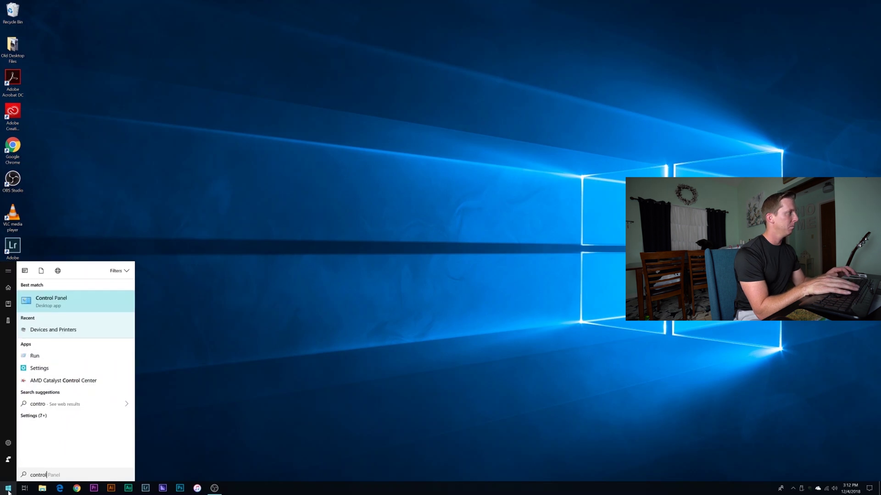
pyautogui.press('Return')
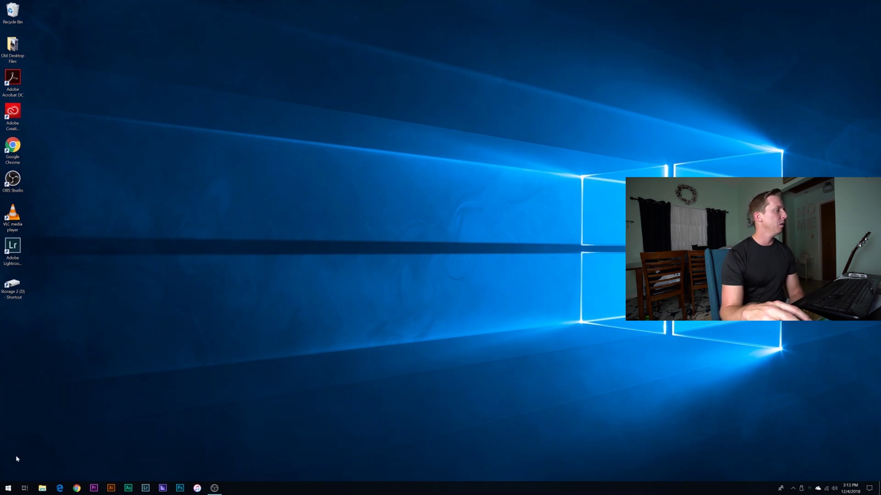
# Open Settings from Start and go to Personalization > Colors
pyautogui.click(4, 492)
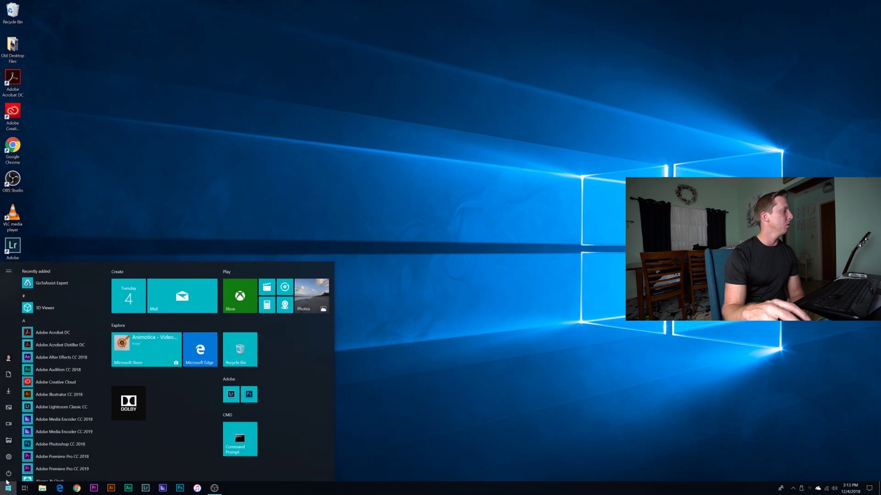
pyautogui.click(9, 463)
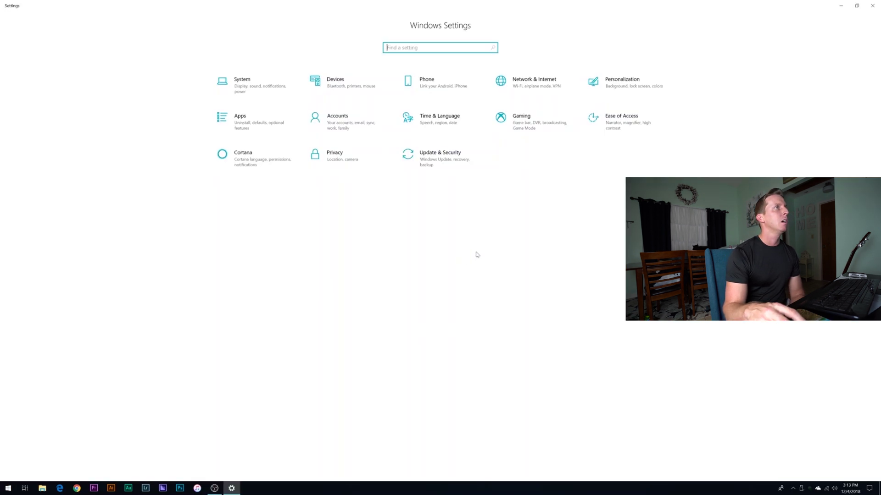
pyautogui.click(622, 88)
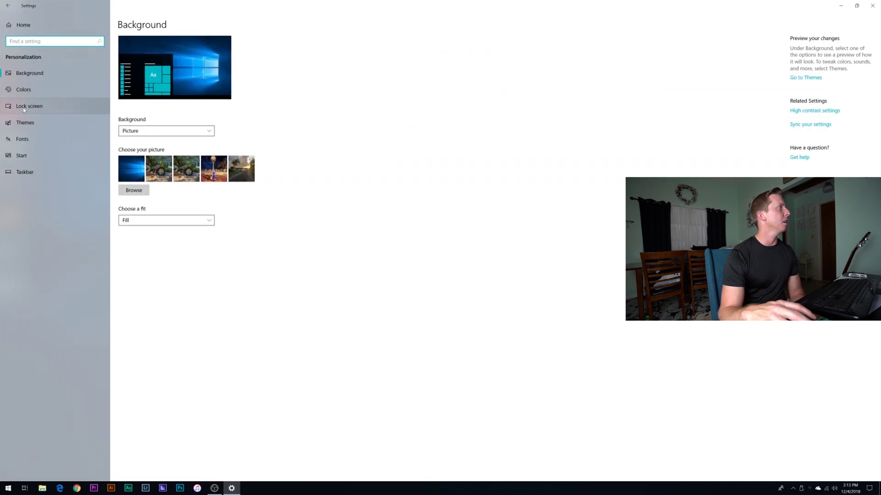
pyautogui.click(23, 90)
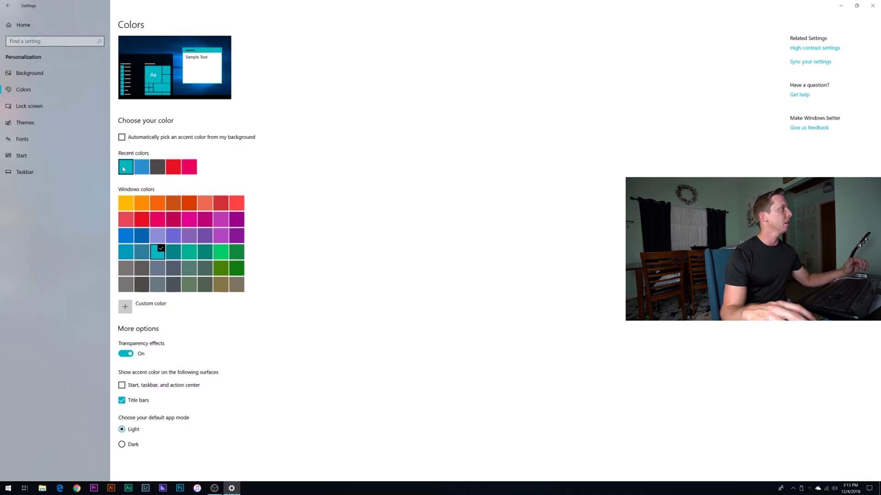
# Apply the Seafoam teal accent to Start, taskbar and action center, then switch the accent to red
pyautogui.click(125, 168)
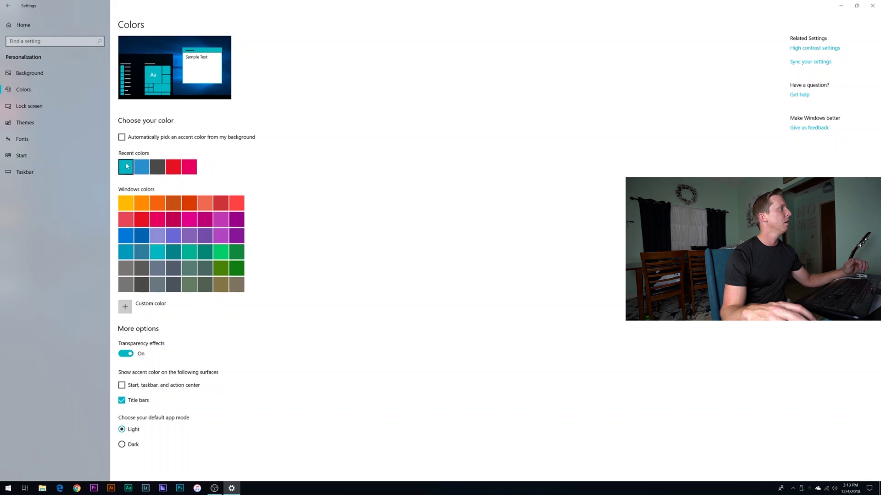
pyautogui.click(122, 385)
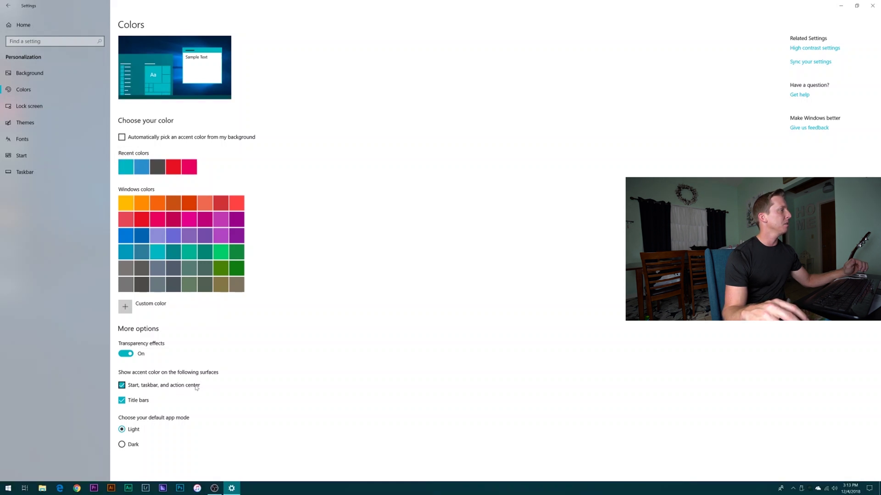
pyautogui.click(840, 6)
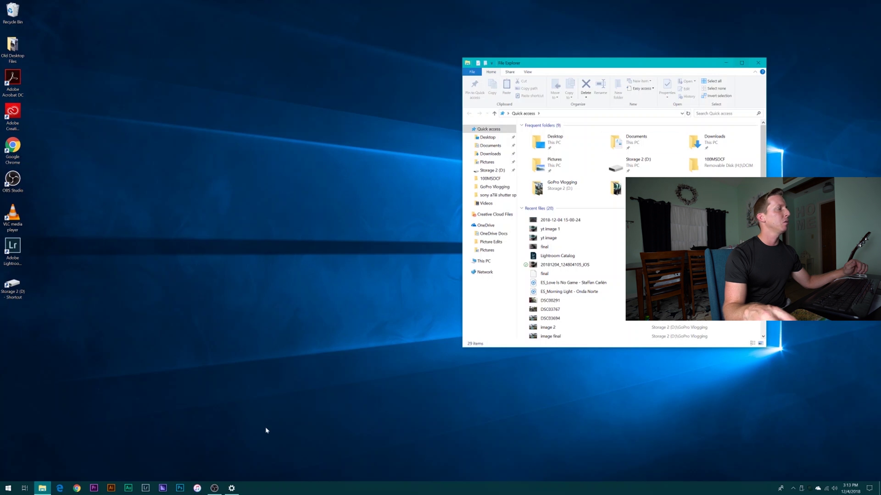
pyautogui.click(233, 490)
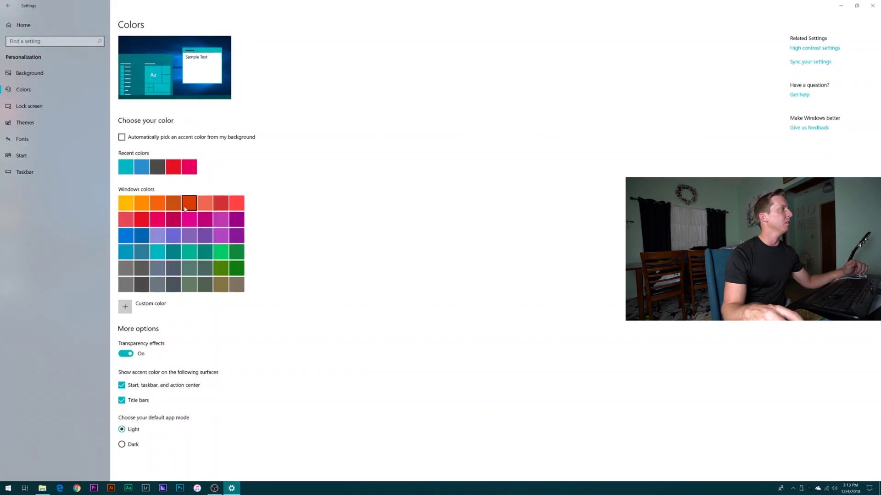
pyautogui.click(143, 221)
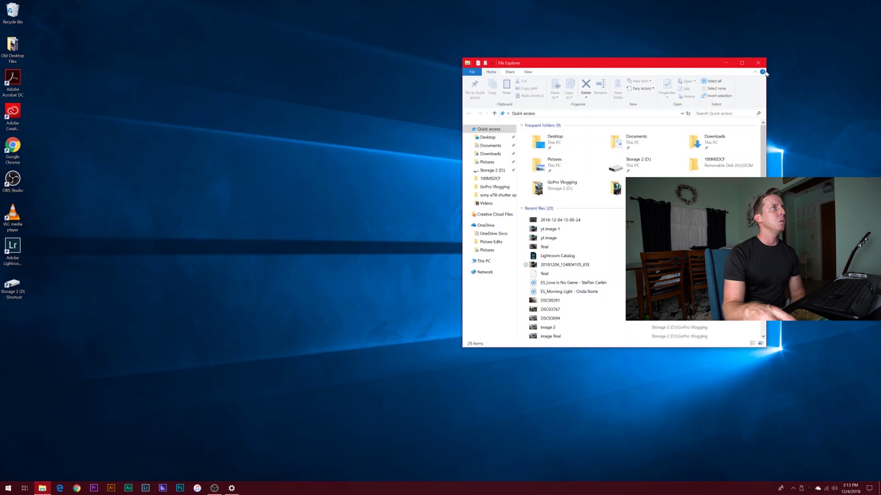
# Close File Explorer, open and close Personalization from the desktop menu, then reopen Settings
pyautogui.click(758, 63)
pyautogui.rightClick(502, 249)
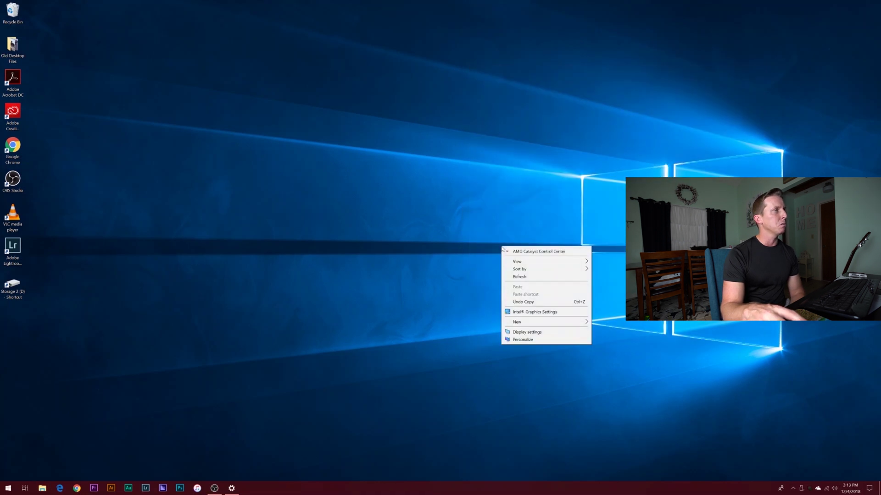
pyautogui.click(521, 342)
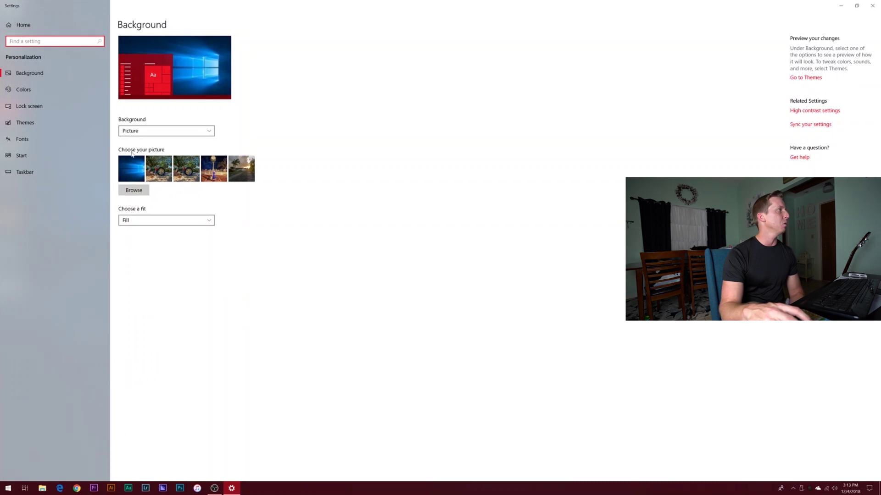
pyautogui.click(872, 5)
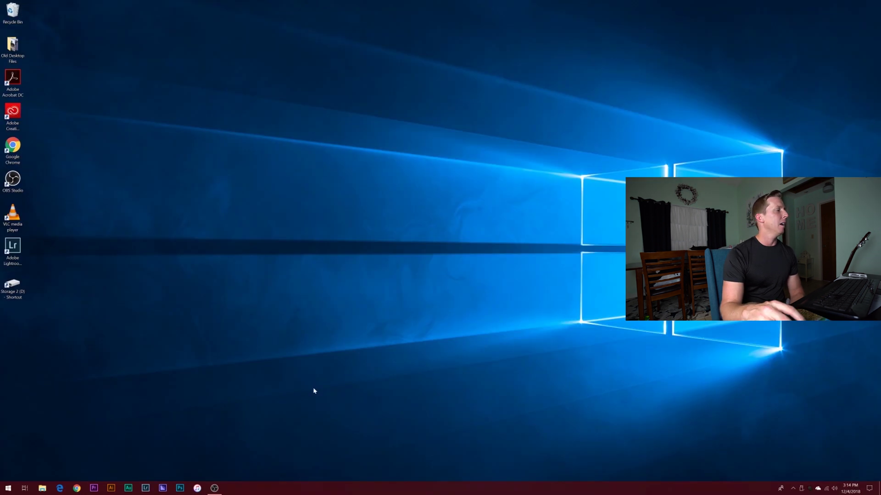
pyautogui.click(8, 488)
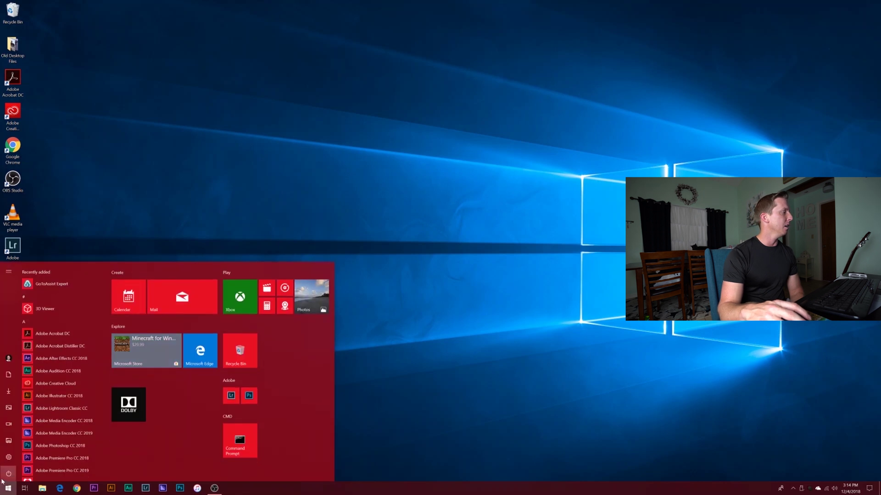
pyautogui.click(6, 459)
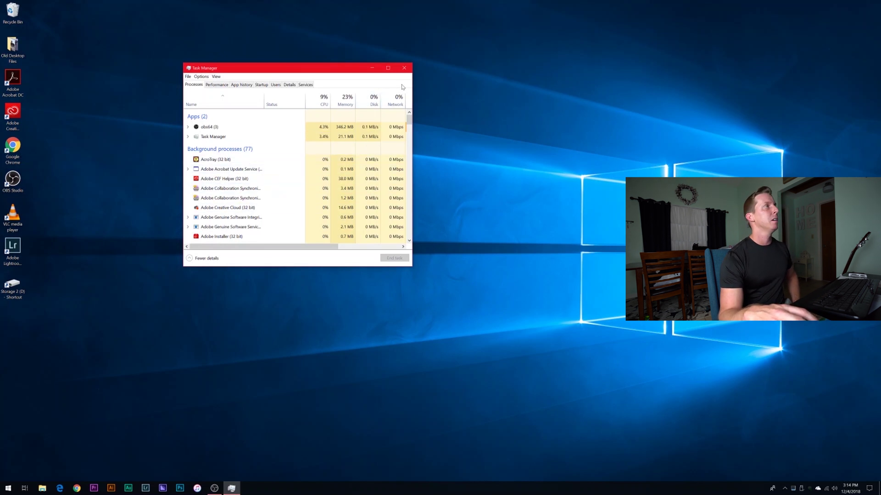
pyautogui.click(404, 68)
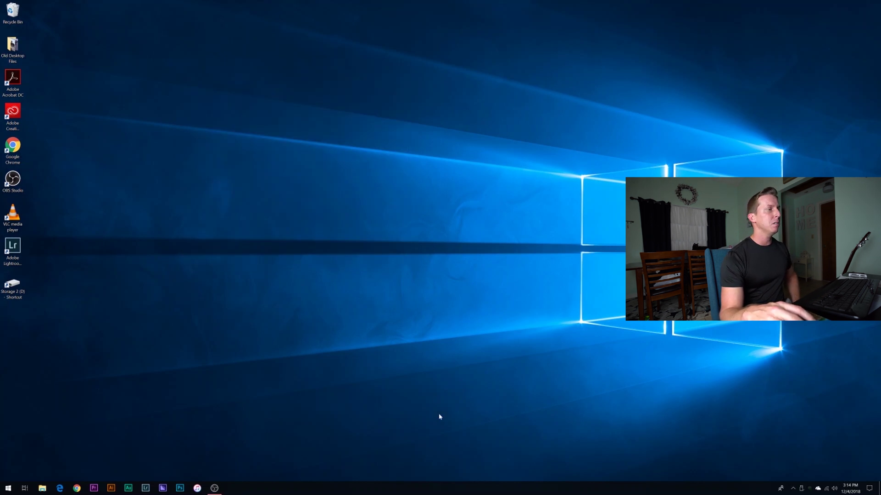
# Open Task Manager from the taskbar's right-click menu
pyautogui.rightClick(452, 489)
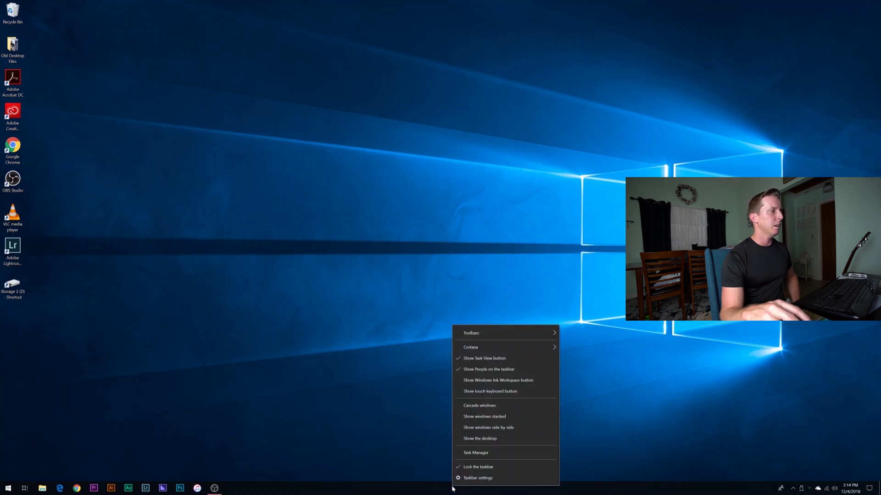
pyautogui.click(416, 489)
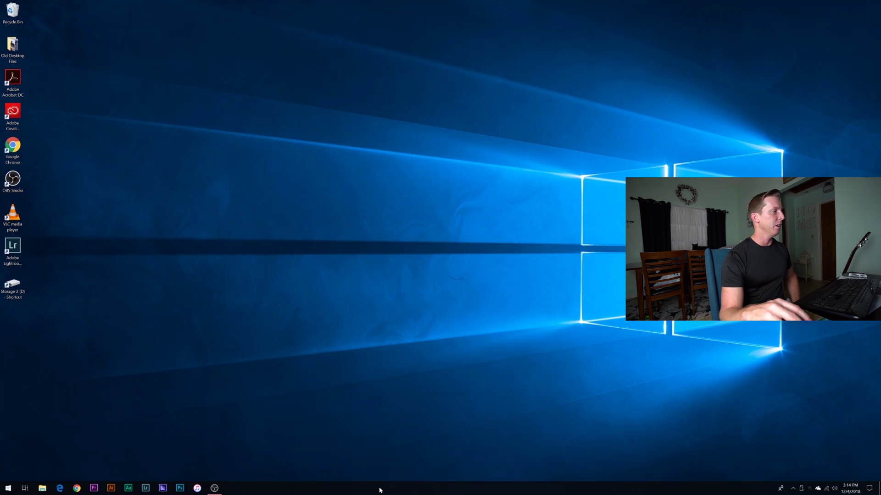
pyautogui.rightClick(181, 489)
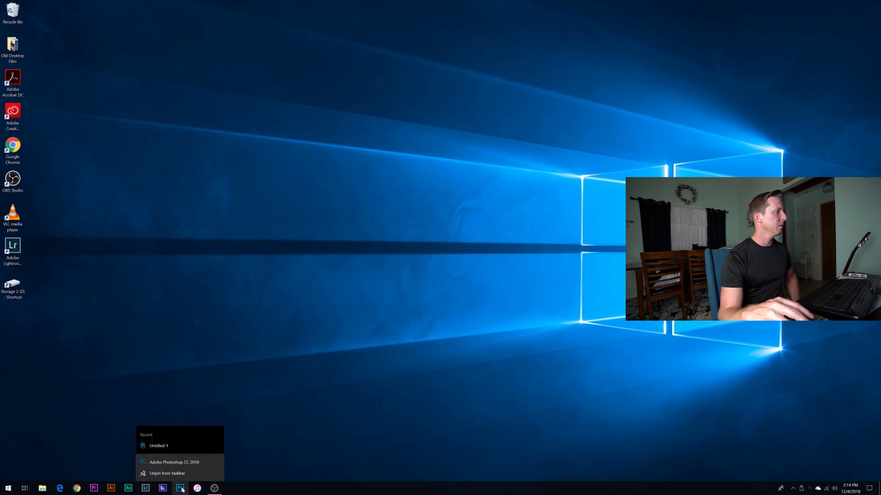
pyautogui.rightClick(416, 492)
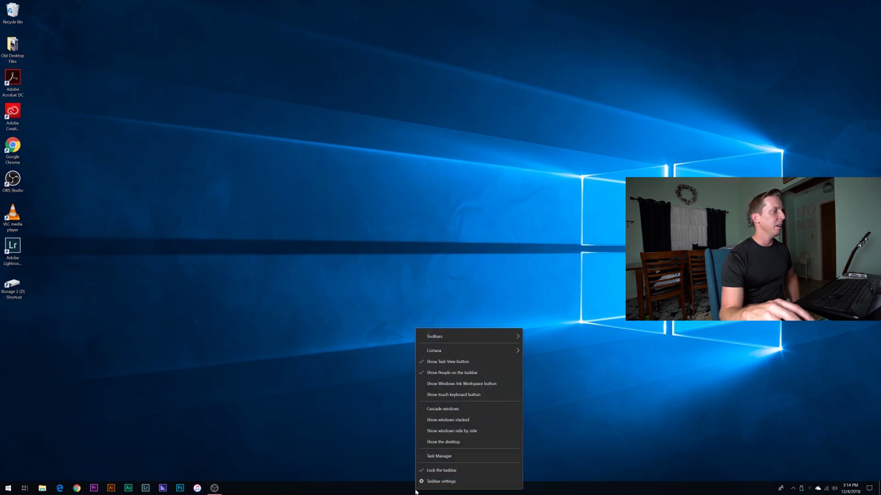
pyautogui.click(433, 456)
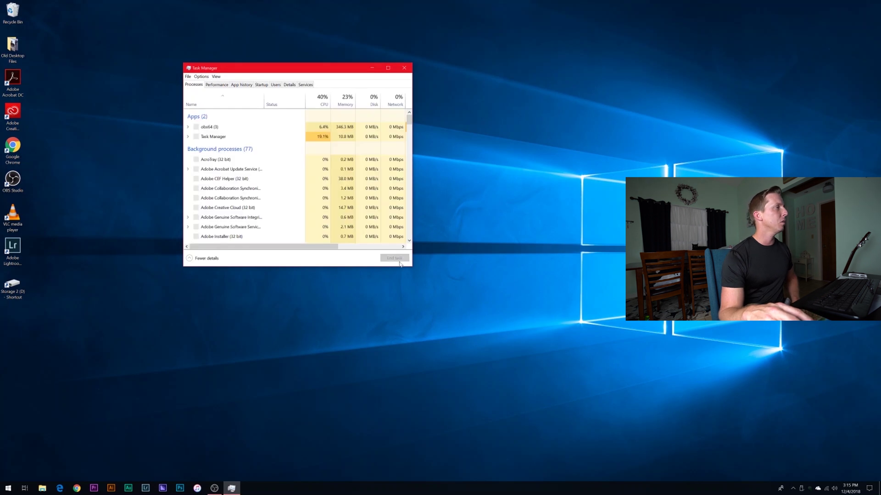
# Scroll the process list and view the Performance tab's Intel Core i7-6700 CPU details
pyautogui.scroll(-1, 223, 164)
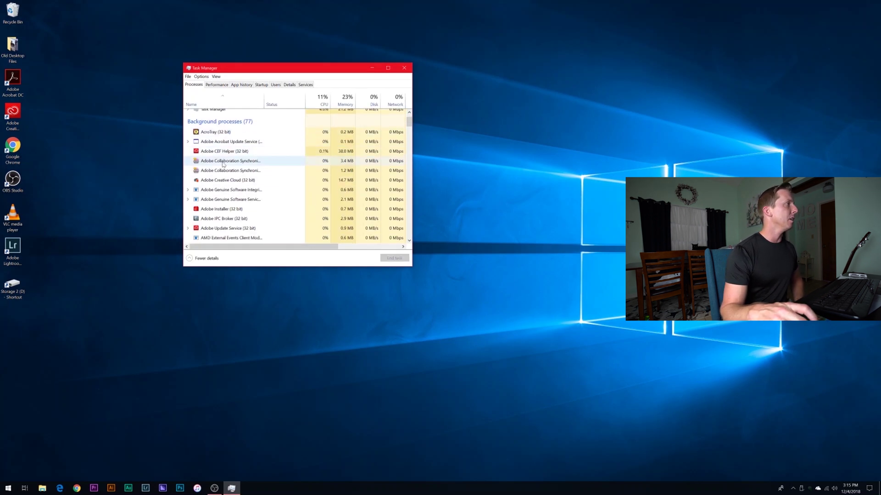
pyautogui.scroll(-2, 223, 164)
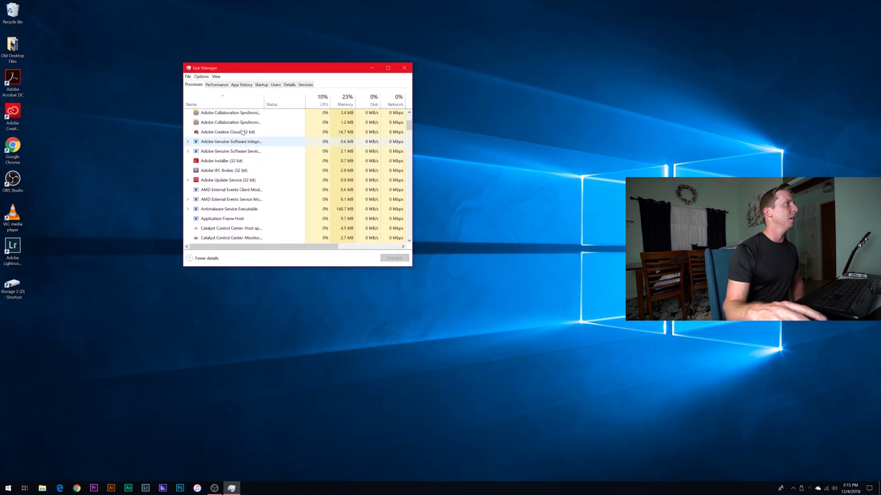
pyautogui.click(222, 85)
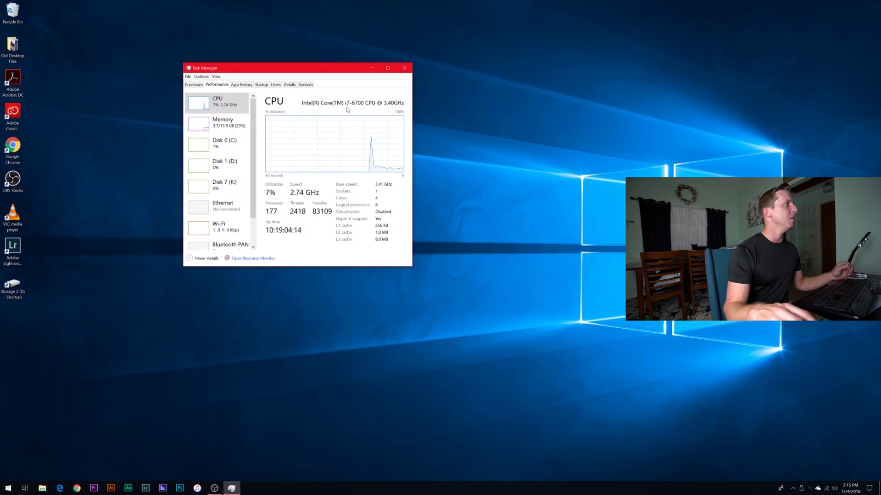
# Show the Startup tab and review each app's status and startup impact
pyautogui.click(261, 85)
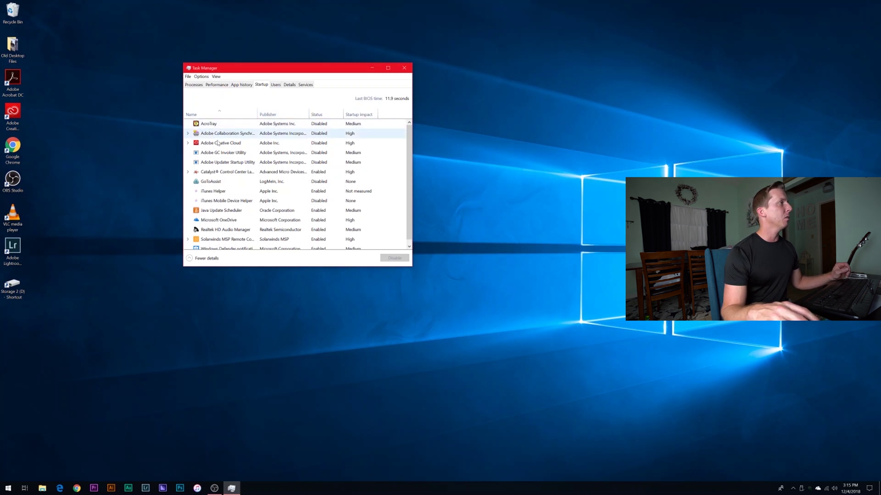
pyautogui.scroll(-1, 225, 234)
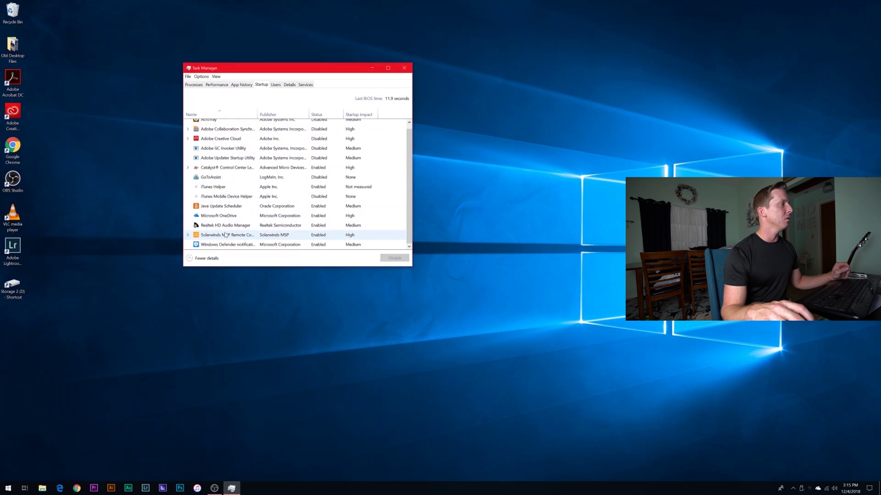
pyautogui.scroll(1, 225, 234)
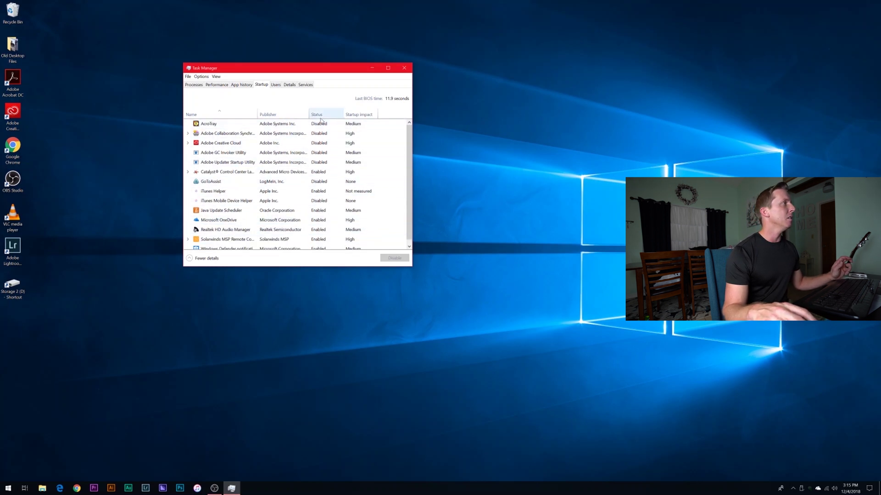
# Select AcroTray to reveal its Enable/Disable button, then close Task Manager
pyautogui.click(227, 126)
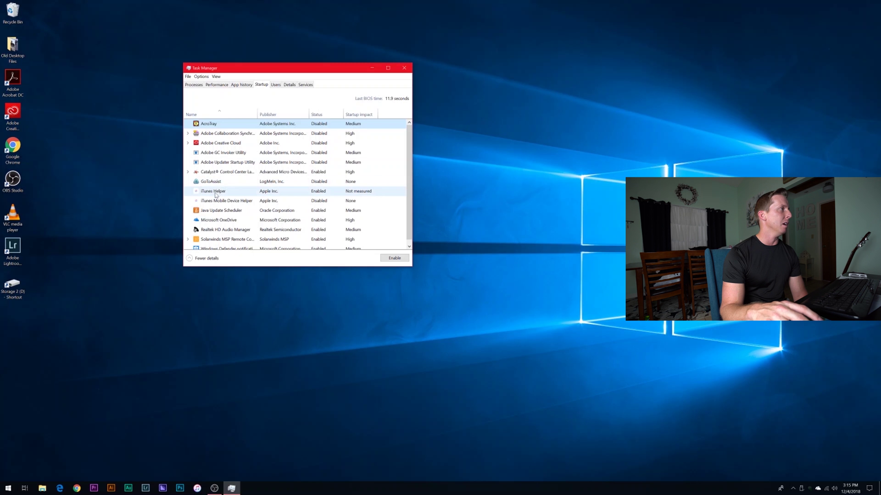
pyautogui.scroll(-1, 215, 195)
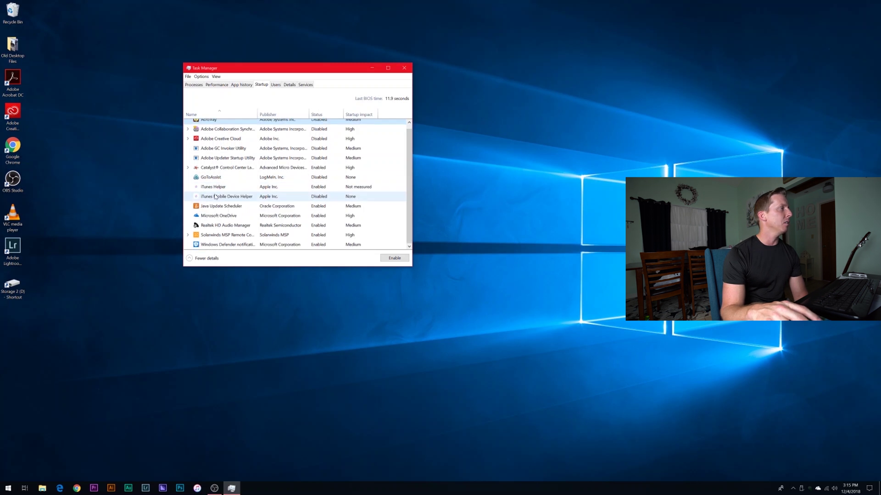
pyautogui.scroll(1, 216, 196)
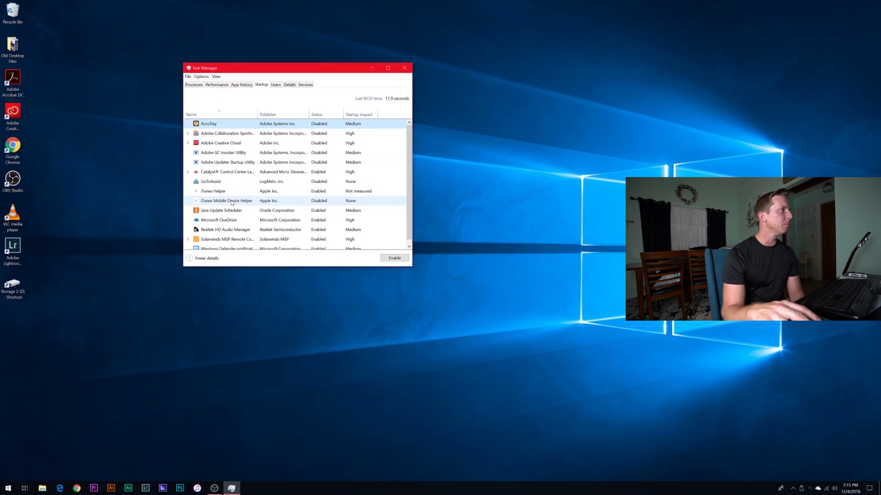
pyautogui.scroll(-1, 232, 203)
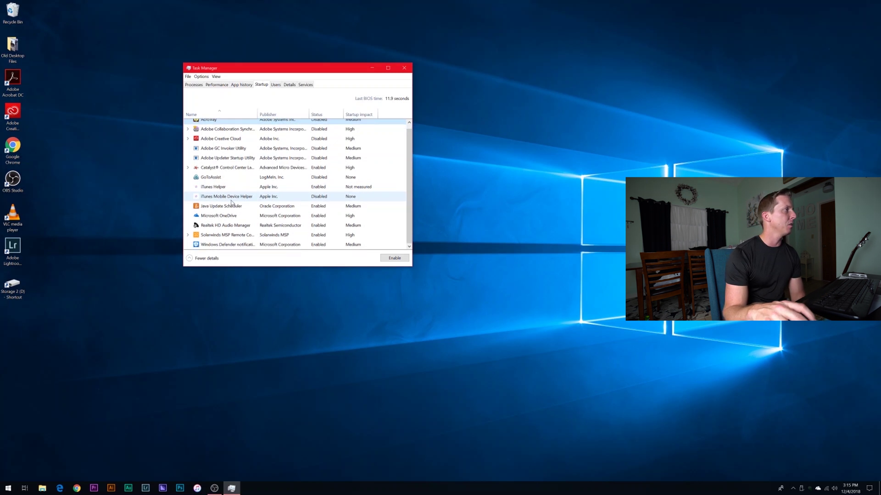
pyautogui.scroll(1, 232, 204)
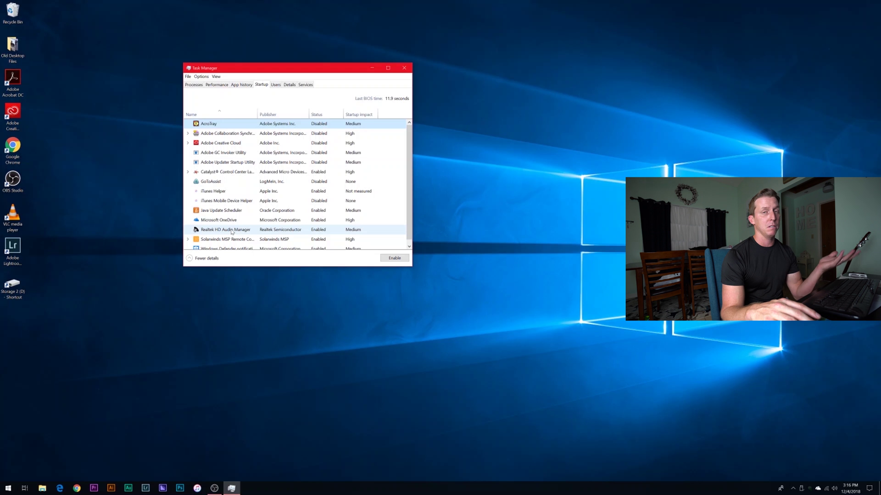
pyautogui.click(404, 68)
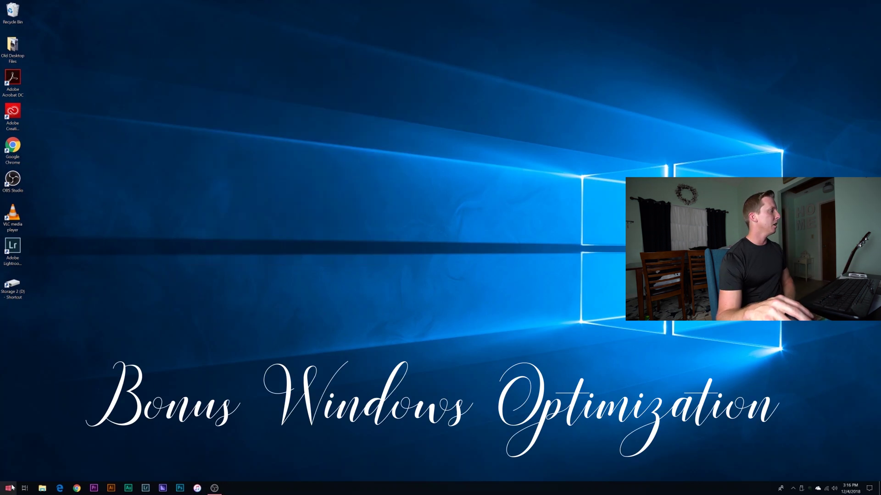
# Launch System Configuration by searching 'msconfig' from the Start menu
pyautogui.click(9, 490)
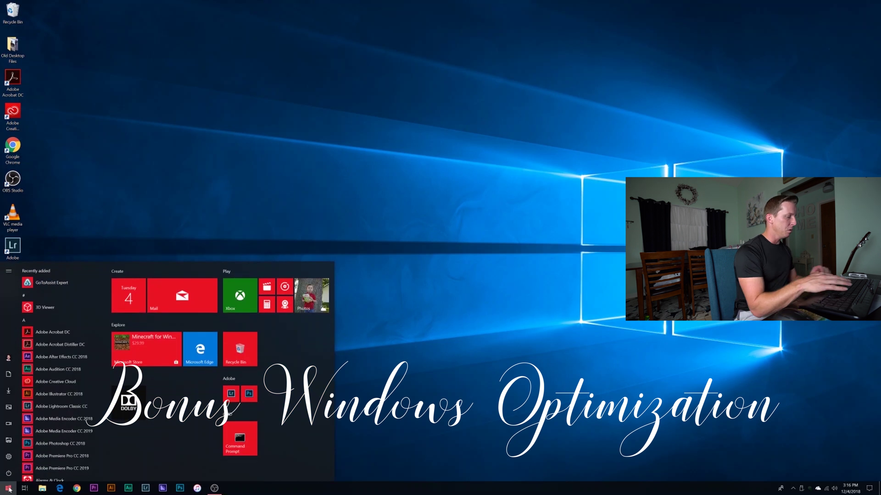
pyautogui.write('msconfig')
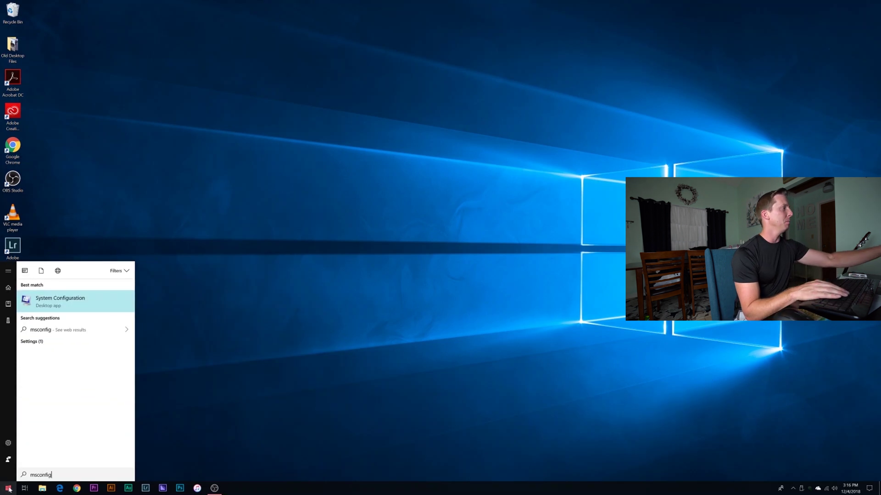
pyautogui.press('Return')
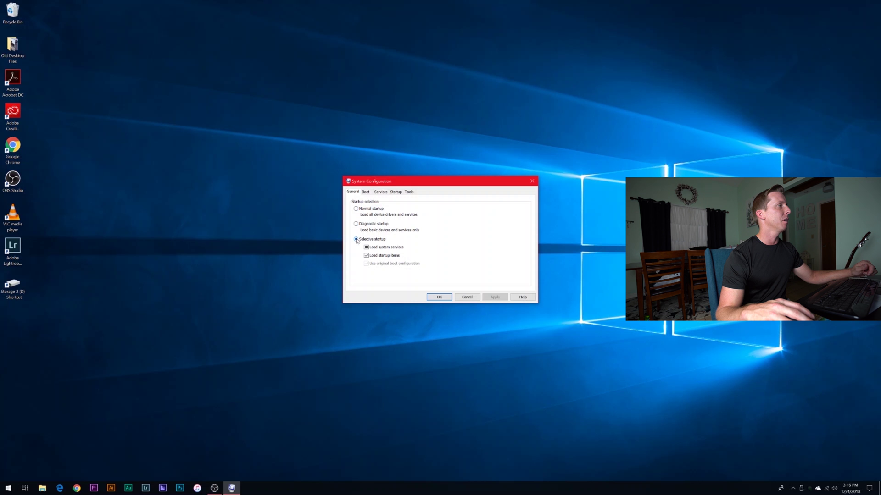
# On the Services tab, hide all Microsoft services and confirm the unticked Adobe and Google services
pyautogui.click(380, 192)
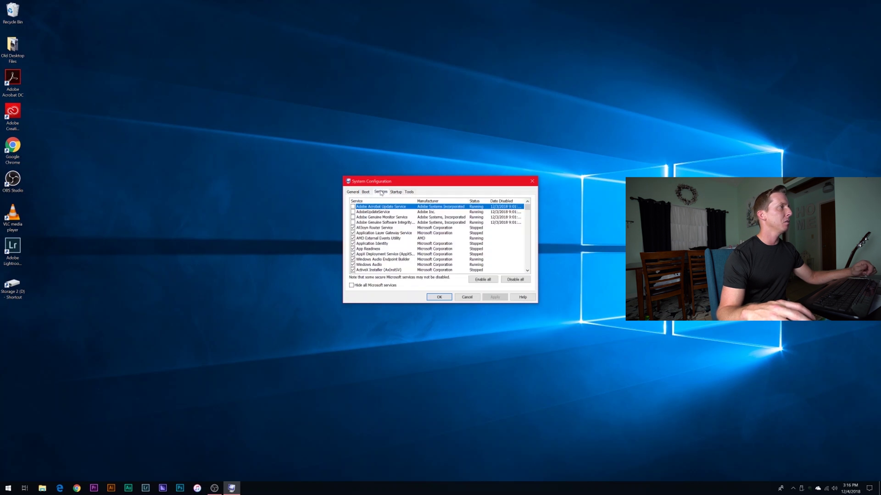
pyautogui.click(351, 285)
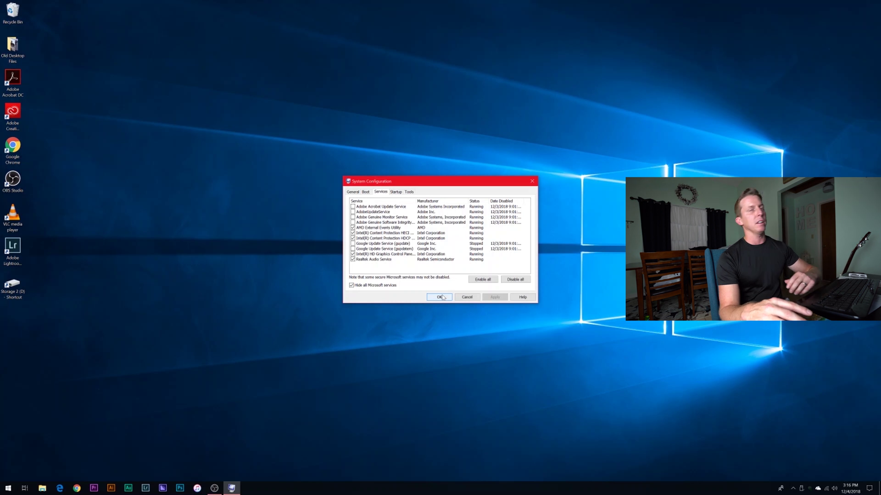
pyautogui.click(439, 297)
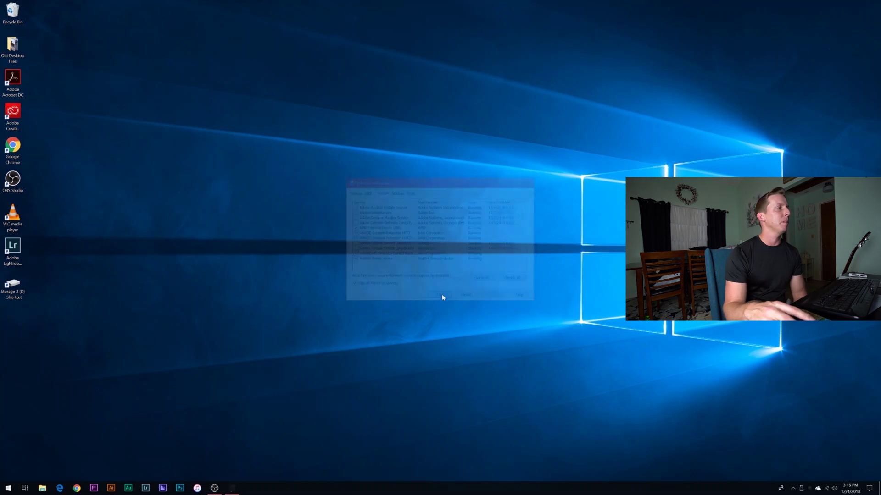